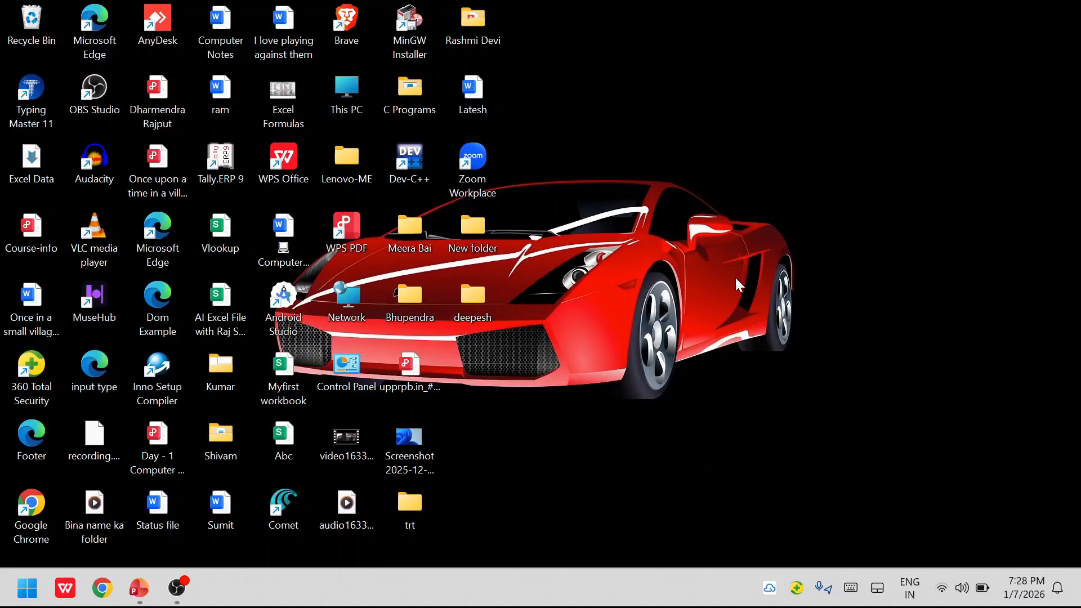
Step: Find Tally.ERP 9 among the installed apps and launch it
key("super")
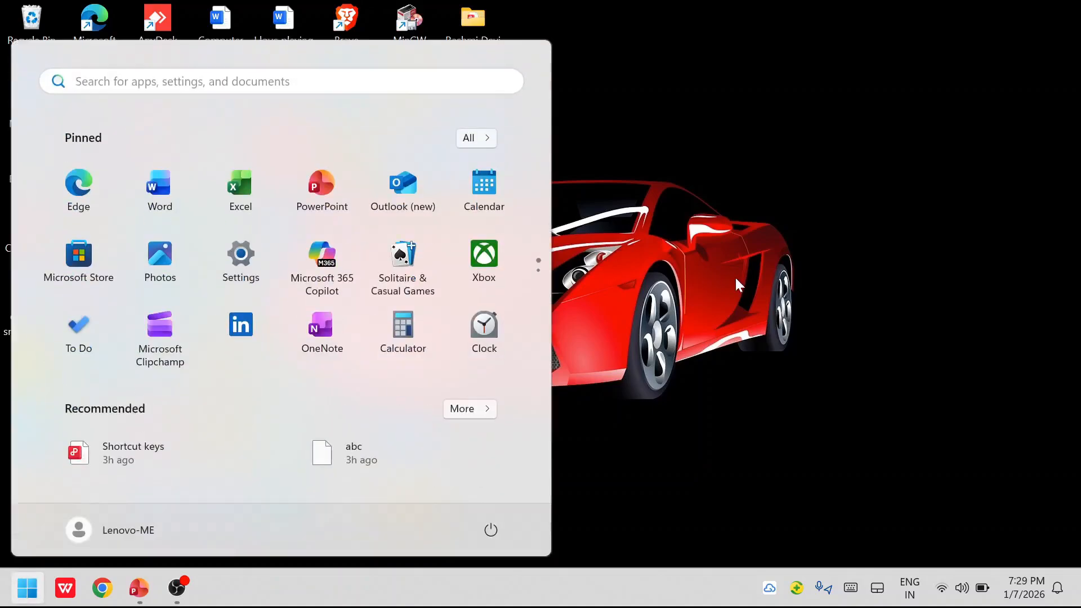
type("tally")
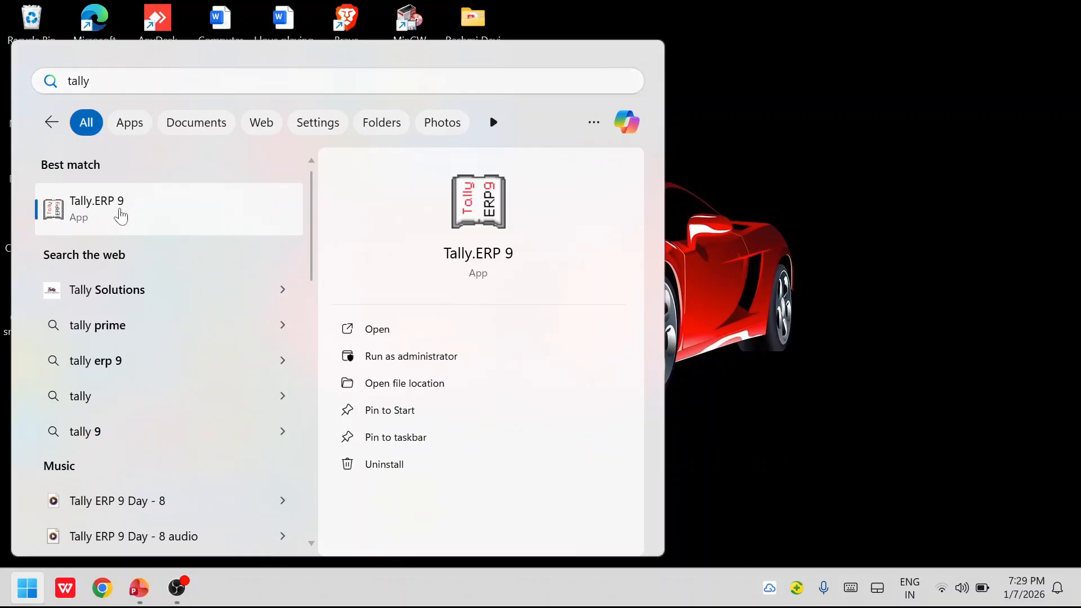
left_click(118, 209)
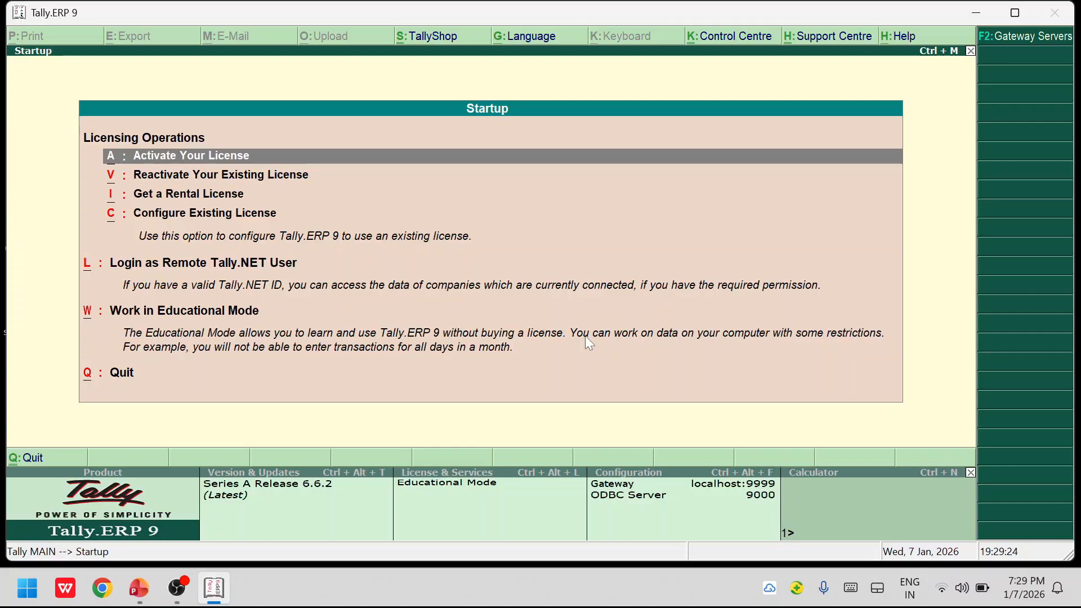
Step: Choose to work in Educational Mode at startup and continue to the Gateway of Tally
key("Down")
key("Down")
key("Down")
key("Down")
key("Down")
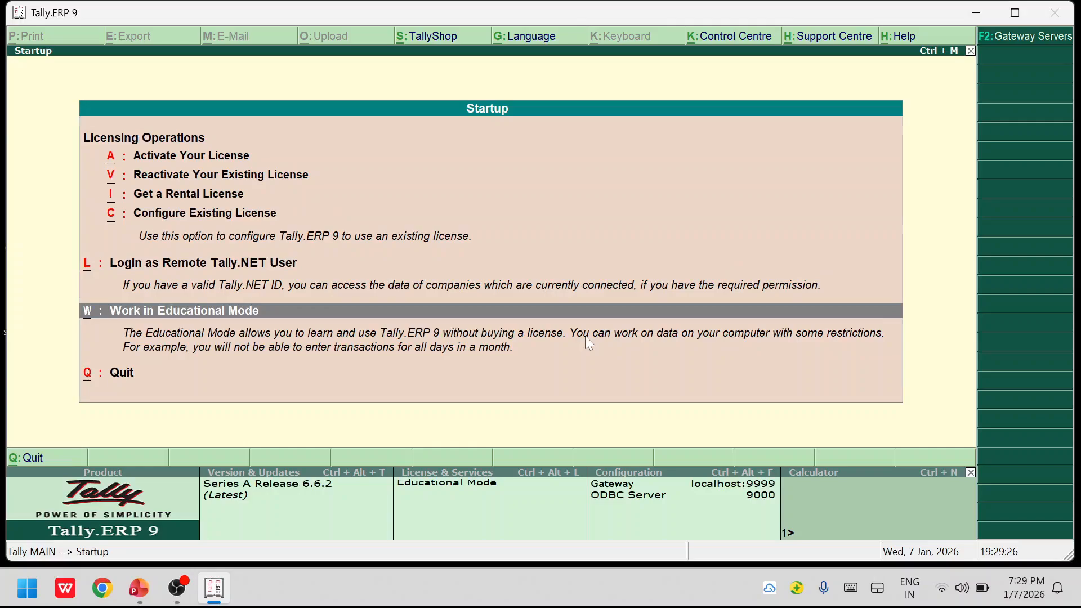
key("Return")
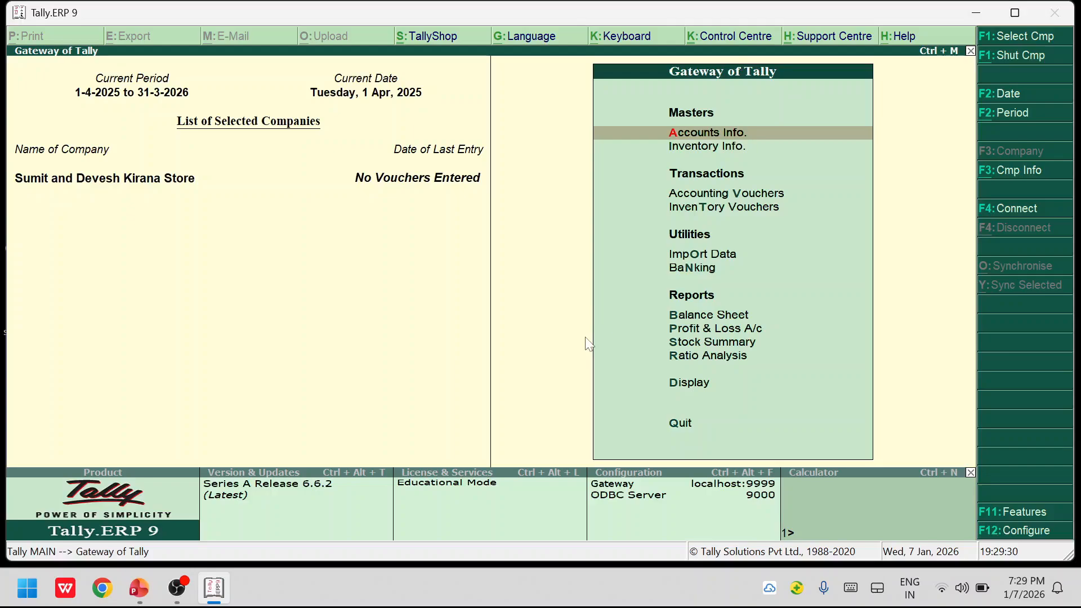
Step: Start creating a single ledger from Accounts Info. and name it Building A/c
left_click(676, 139)
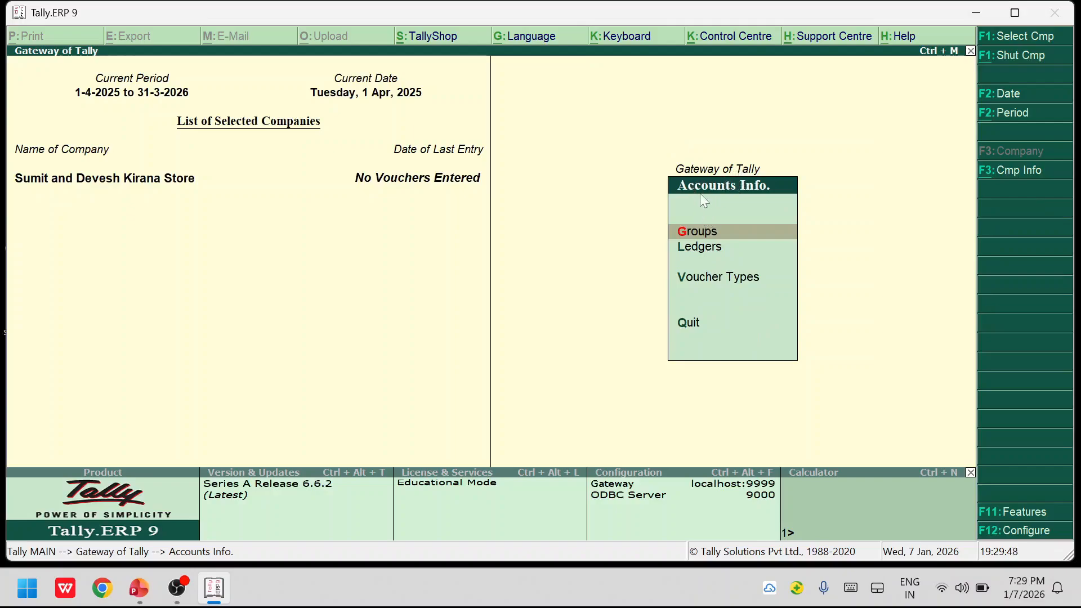
left_click(702, 247)
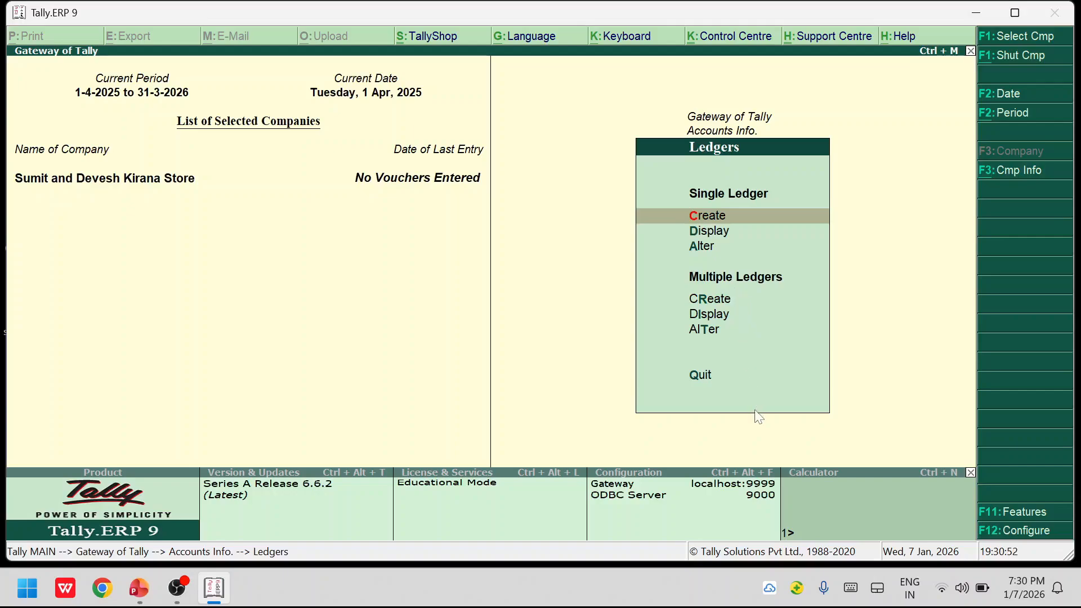
left_click(696, 217)
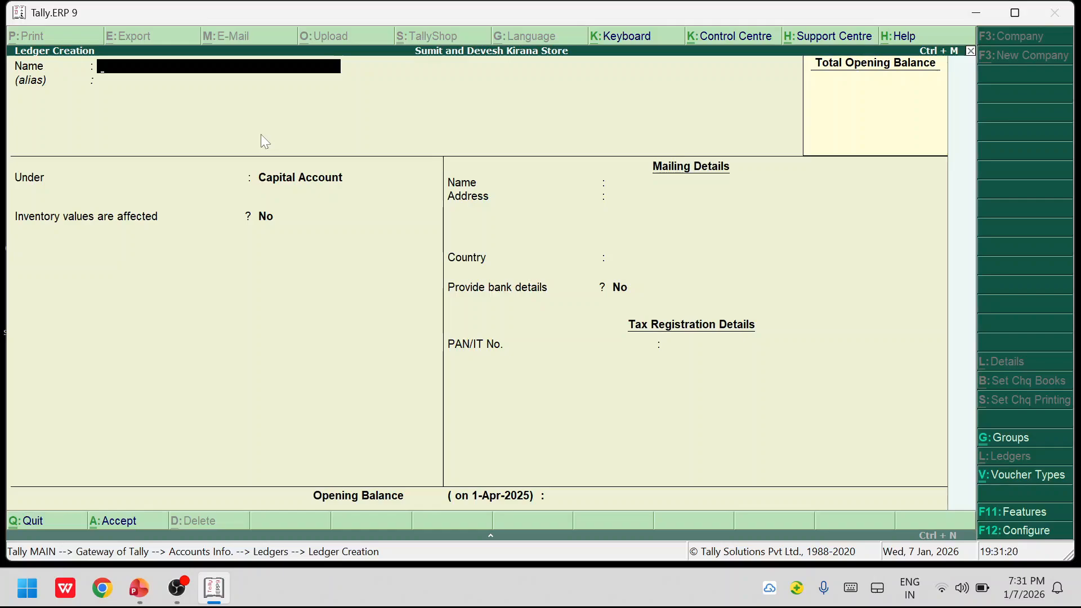
type("Buildin")
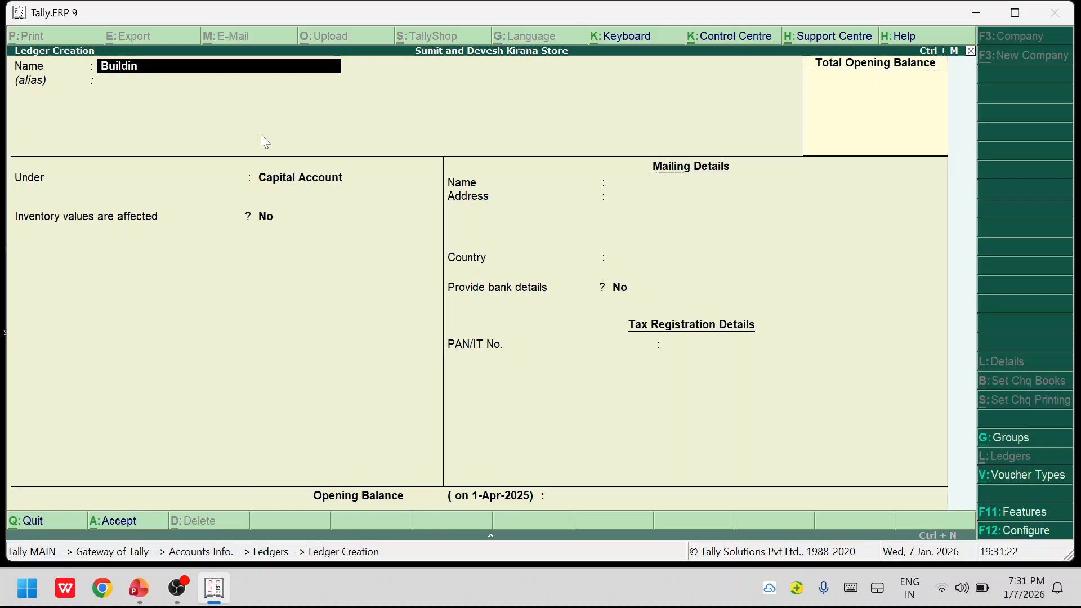
type("g A/c")
key("Return")
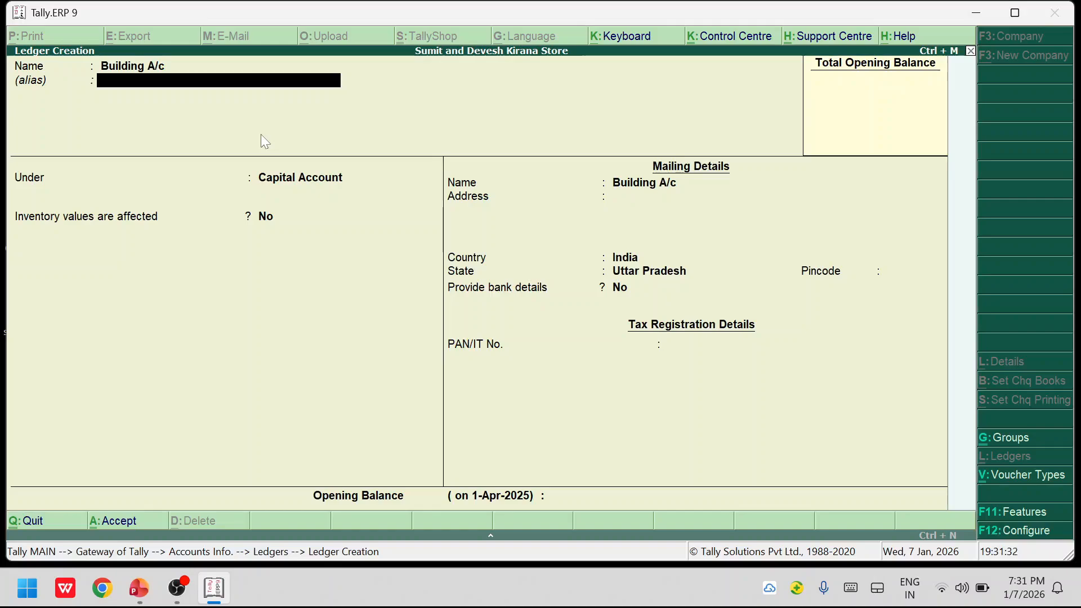
Step: Place the Building A/c ledger under Fixed Assets without an alias, keep the default remaining details, and save it
key("Return")
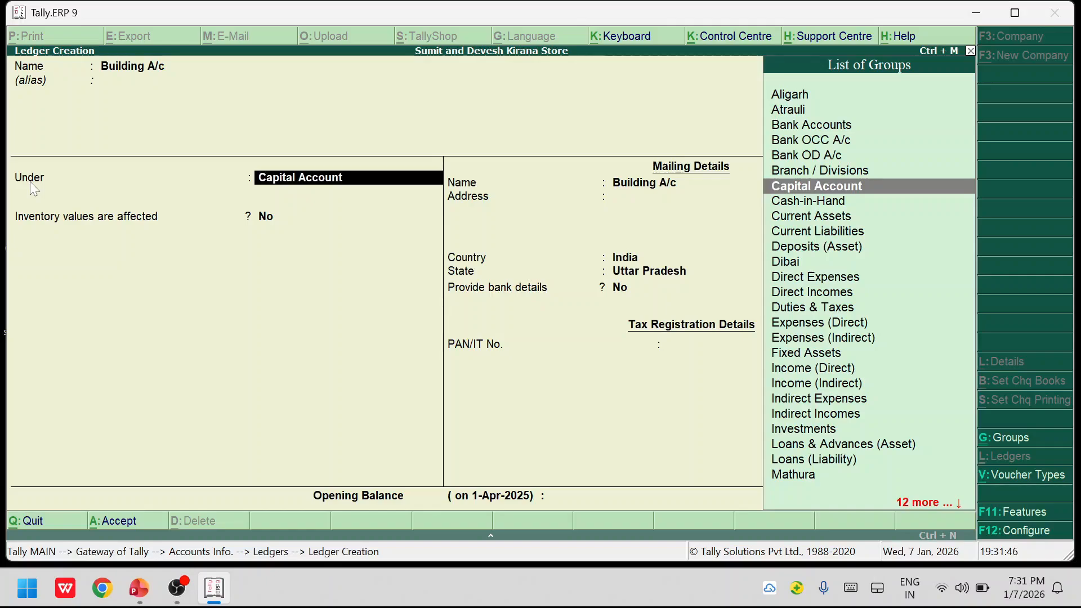
type("F")
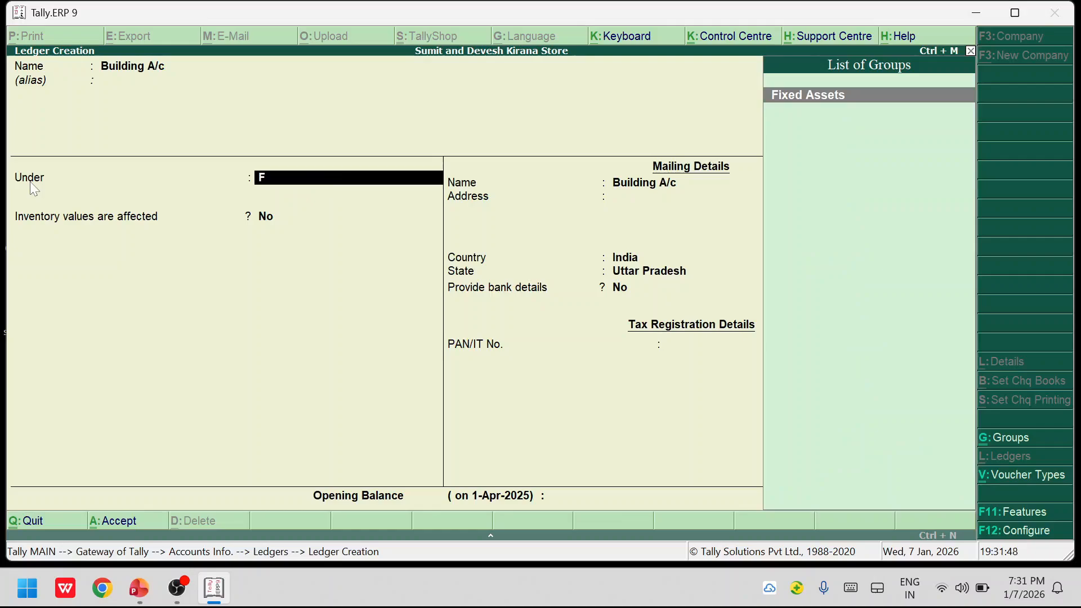
left_click(817, 99)
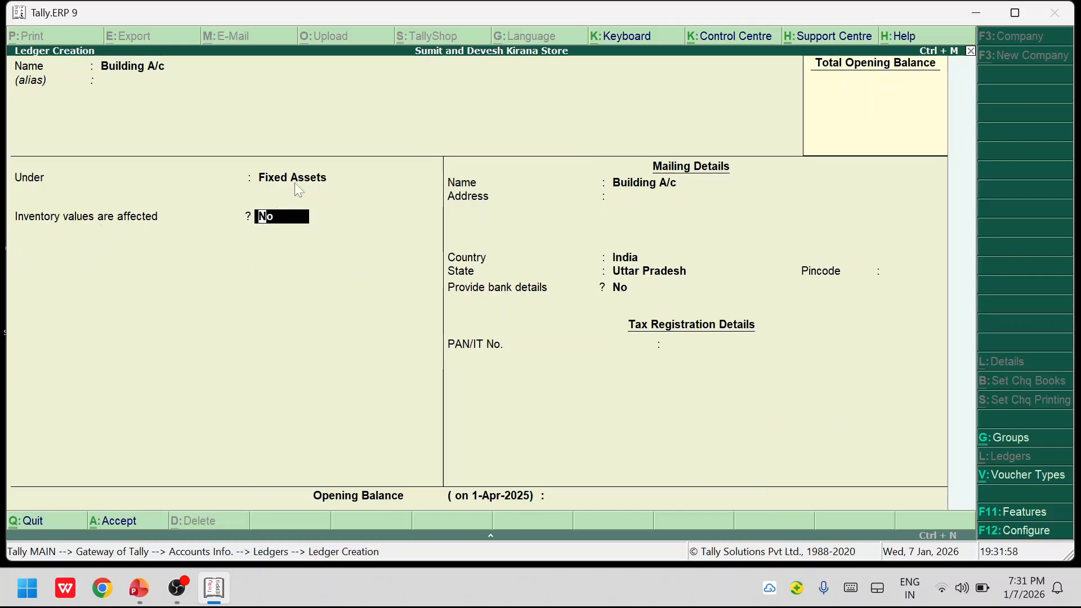
key("Return")
key("Return")
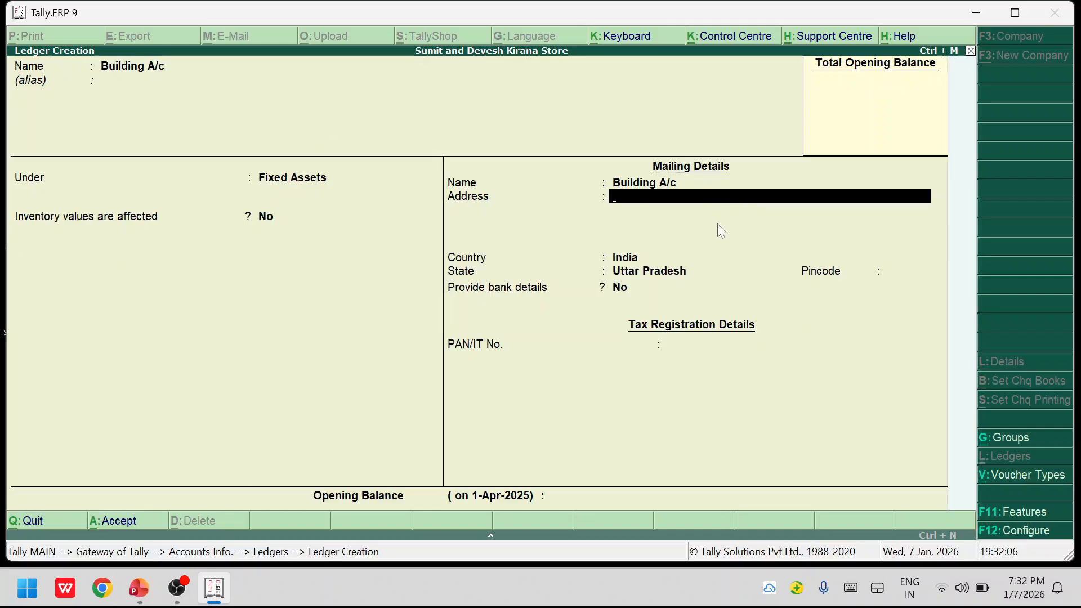
key("Return")
key("Return")
key("Return")
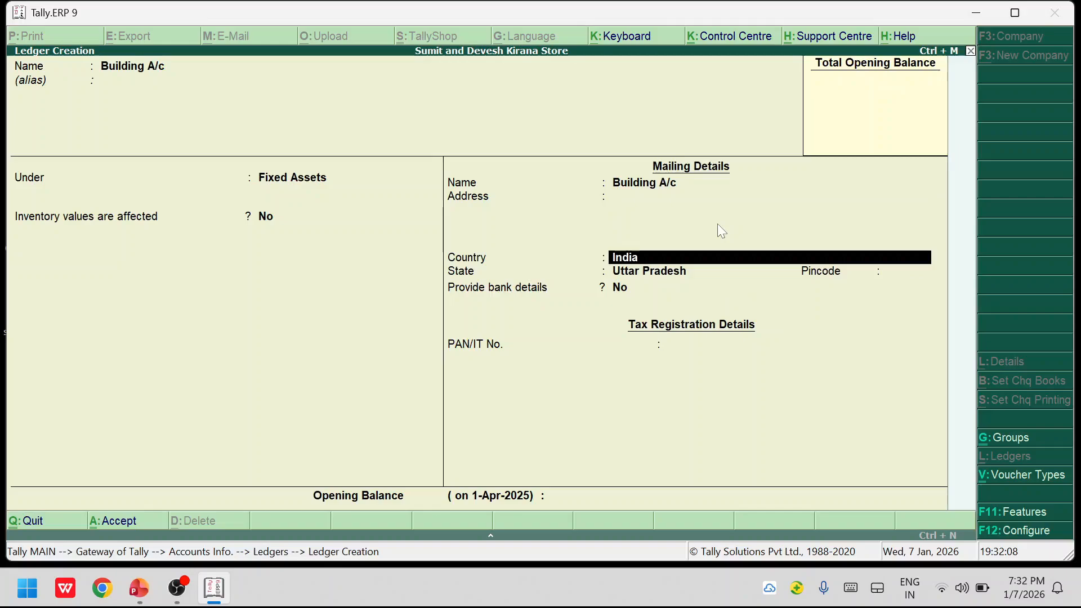
key("Return")
key("Return")
key("Return")
key("Return")
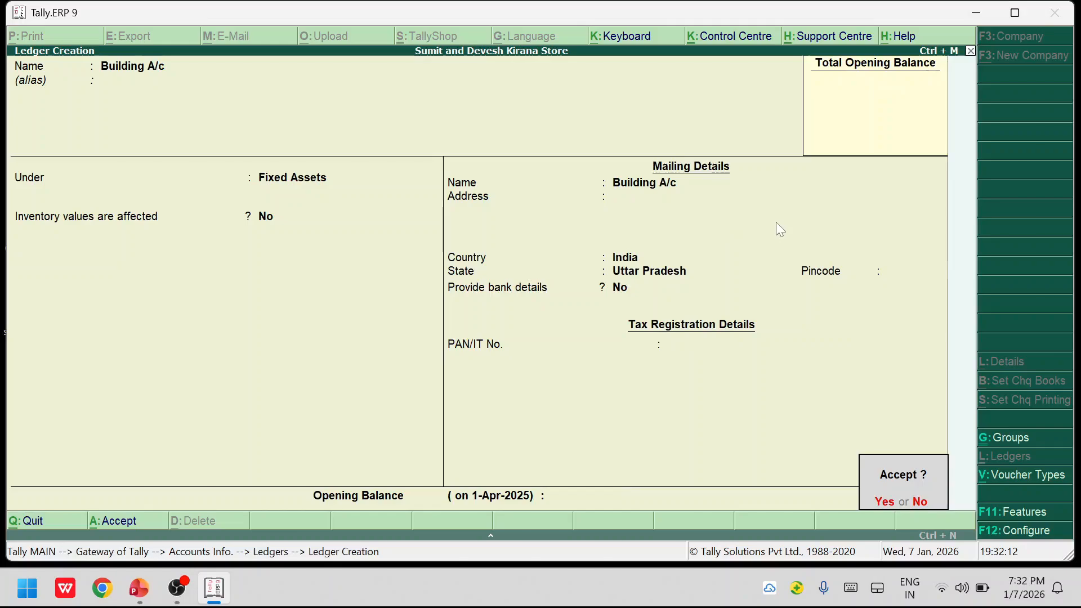
key("Return")
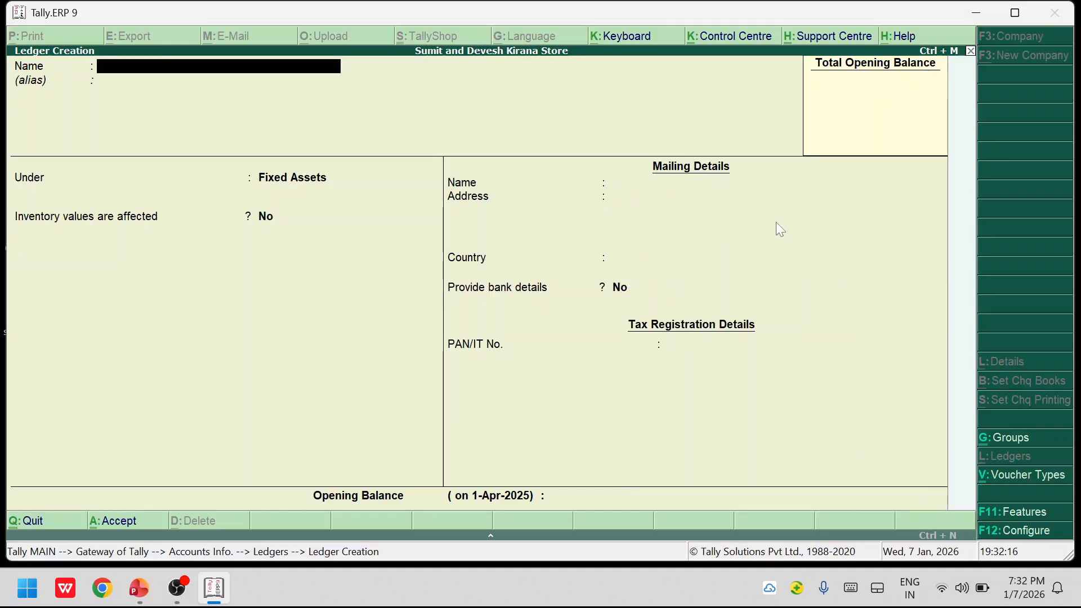
Step: Name the next ledger Purchase Return A/c
type("Purchse Re")
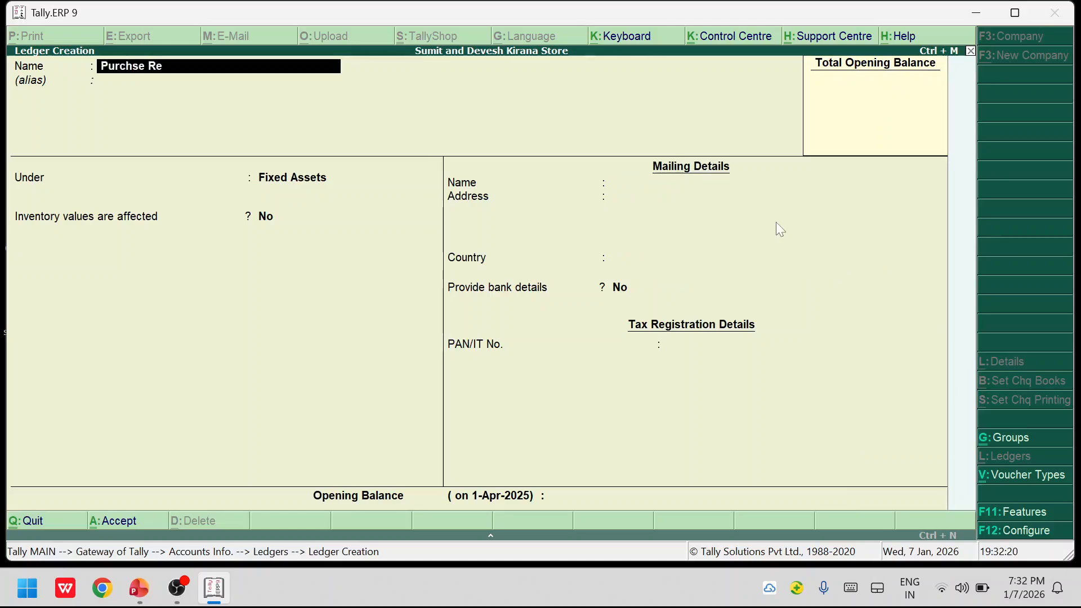
type("turn")
type("a")
type(" A/c")
key("Return")
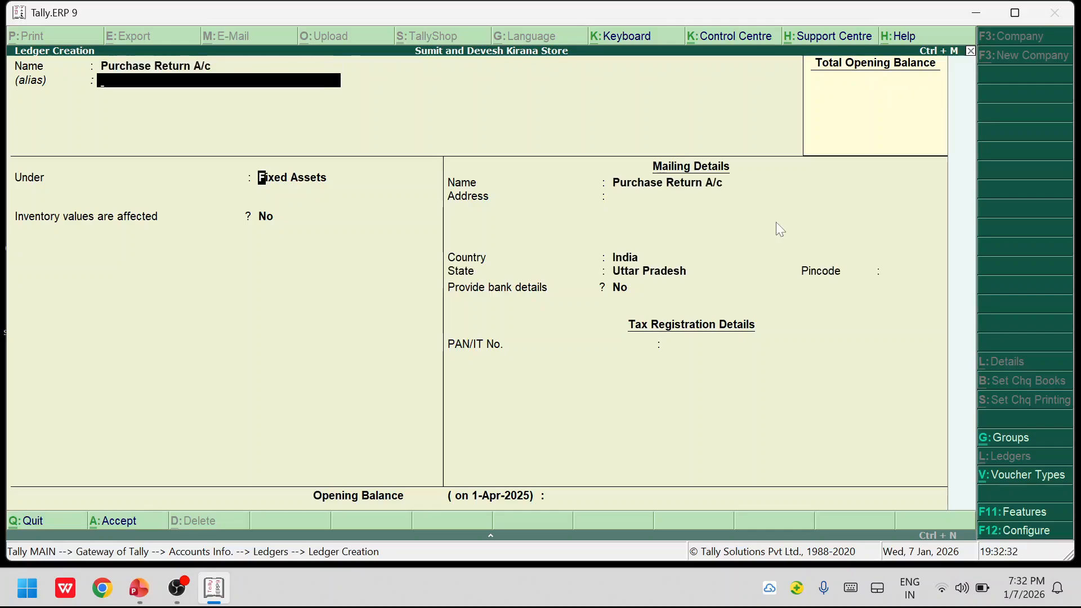
Step: Put the Purchase Return A/c ledger under Purchase Accounts with ledger type Not Applicable, and save it
key("Return")
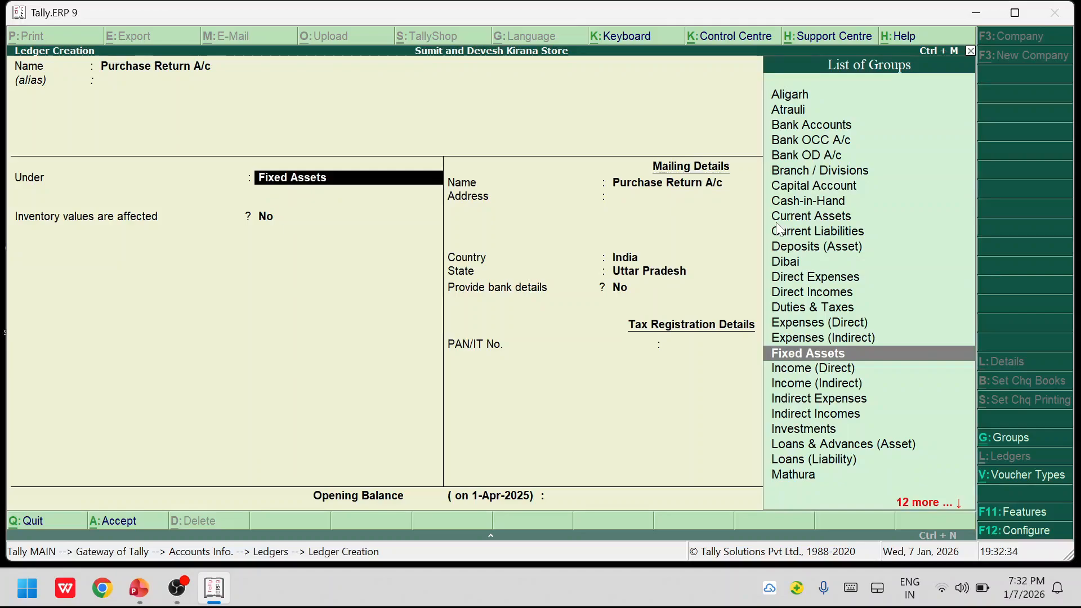
type("Pur")
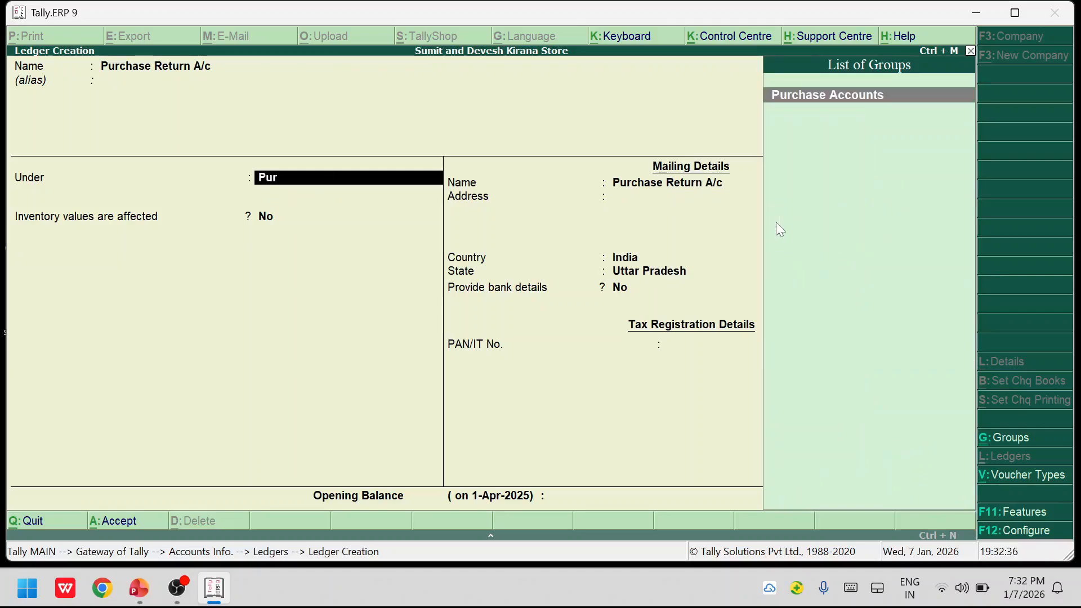
key("Return")
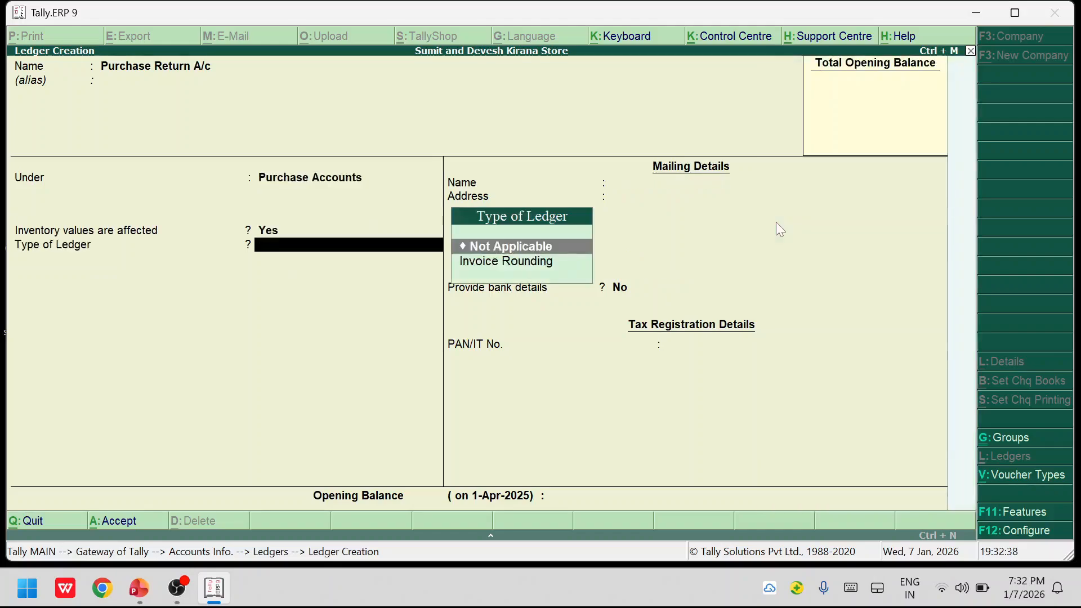
key("Return")
key("Return")
key("Return")
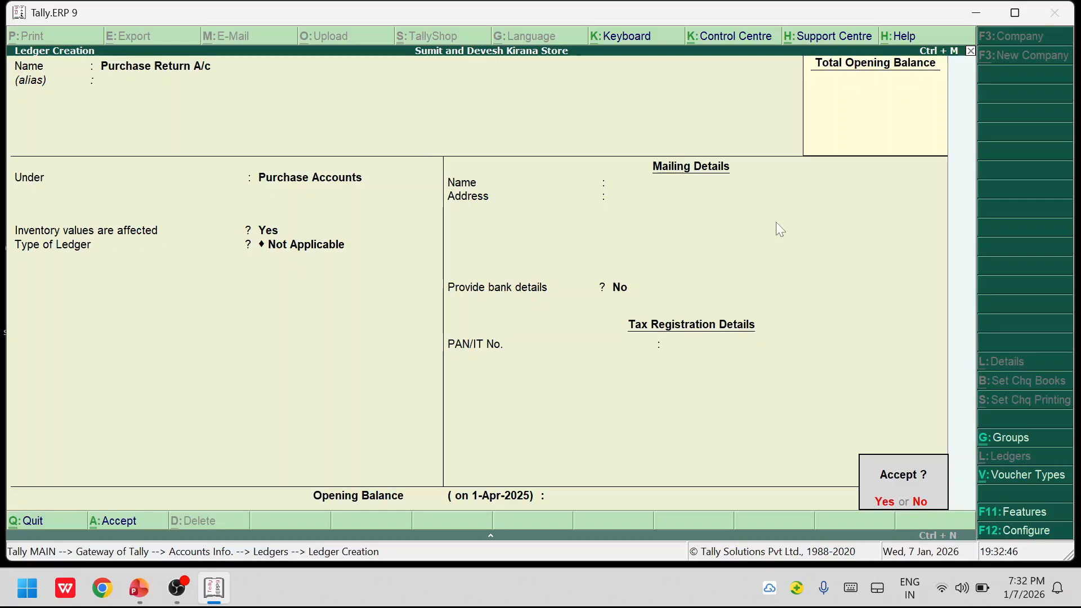
key("Return")
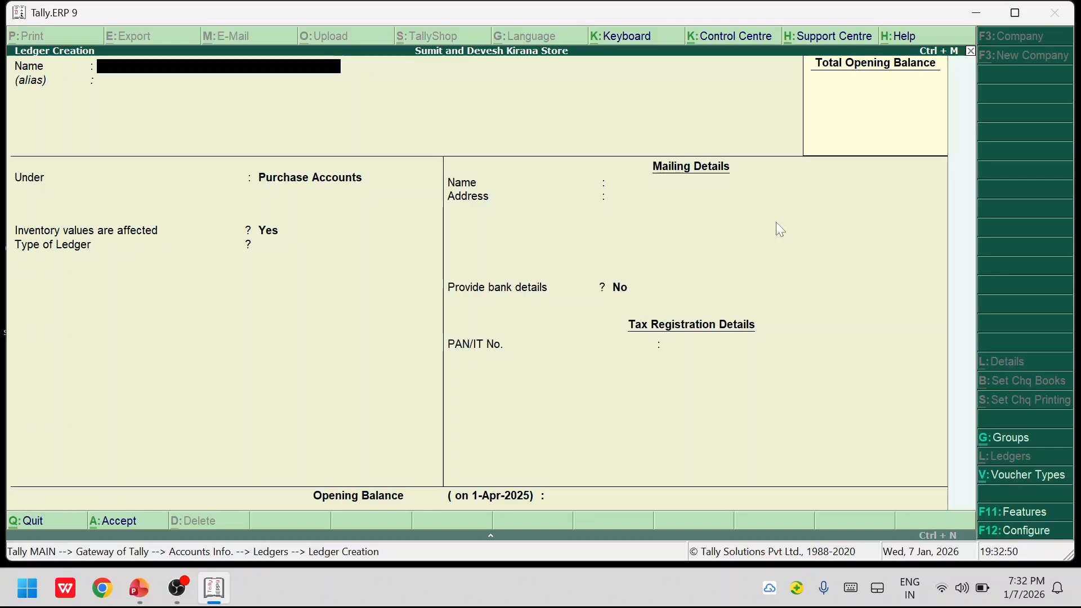
Step: Name the third ledger Sales Return A/c
type("Sales Return a")
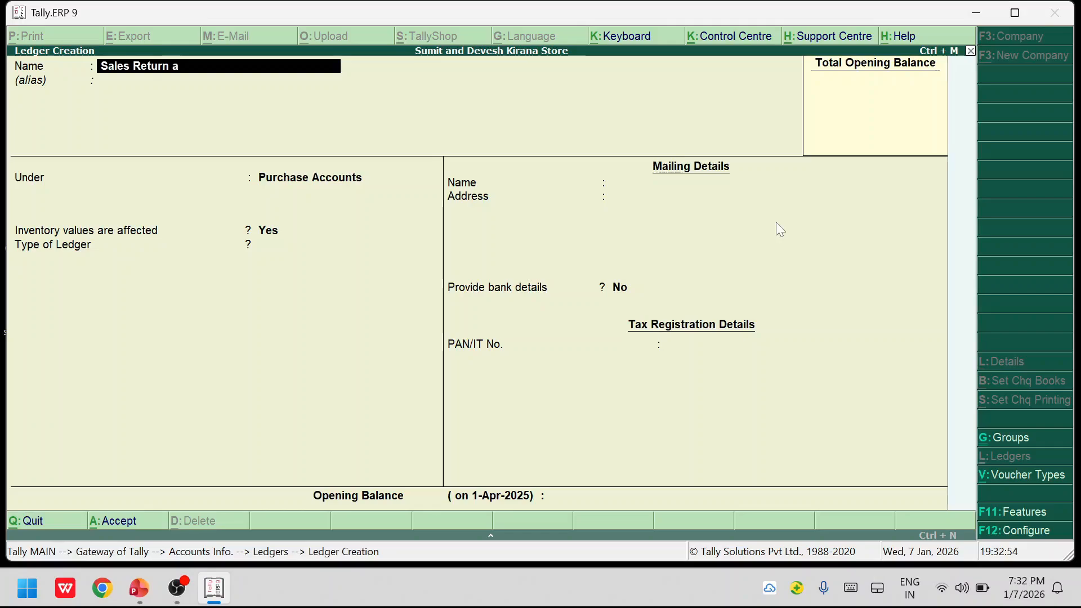
type("/c")
key("Return")
Step: Put the Sales Return A/c ledger under Sales Accounts with type Not Applicable, save it, and leave single ledger creation
key("Return")
type("Sal")
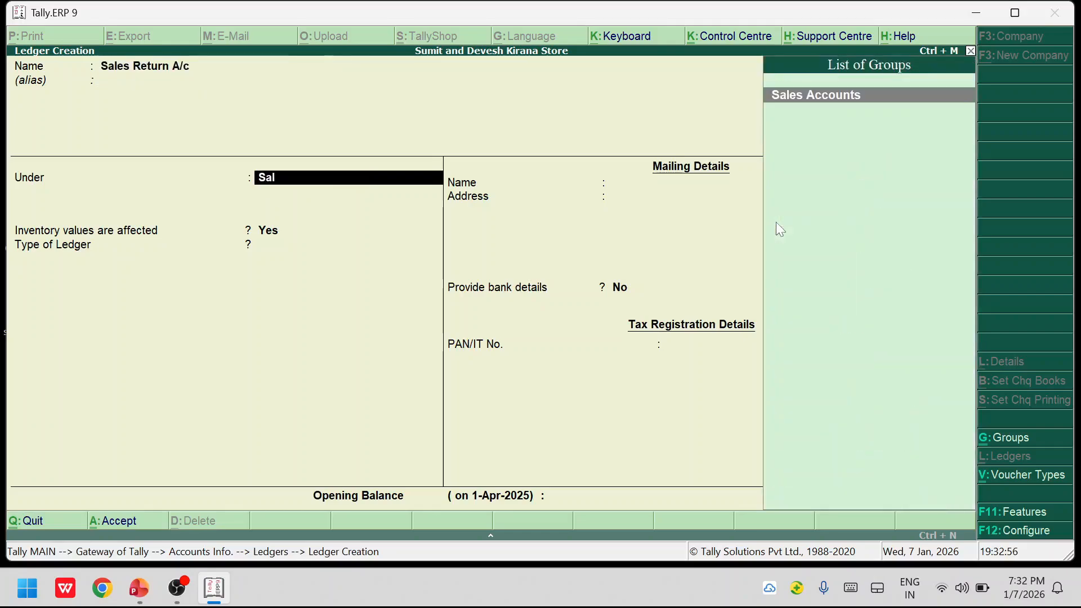
type("e")
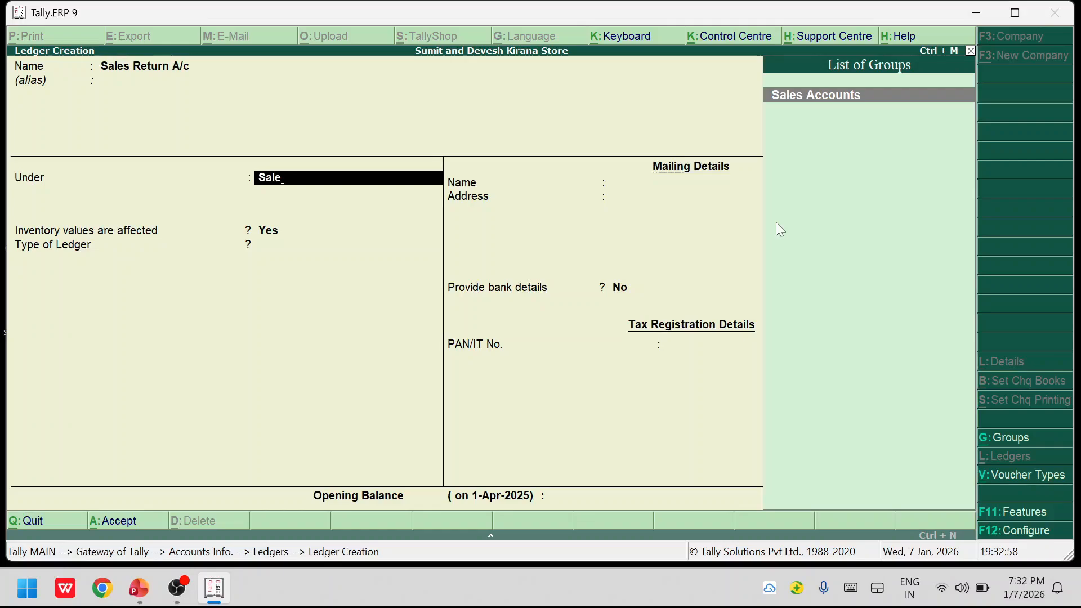
key("Return")
key("Return")
key("Return")
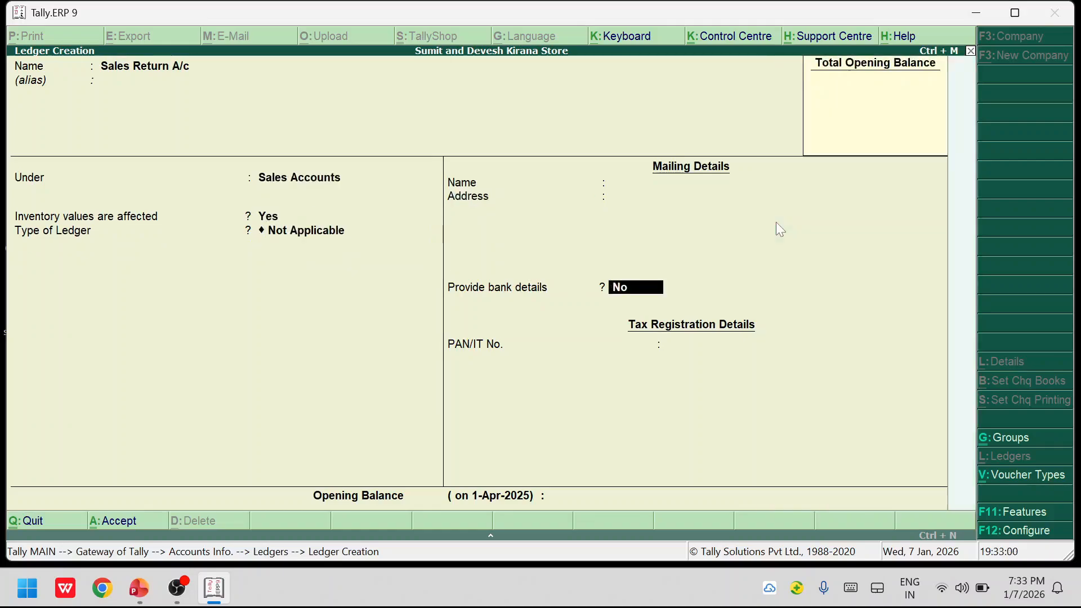
key("Return")
key("Return")
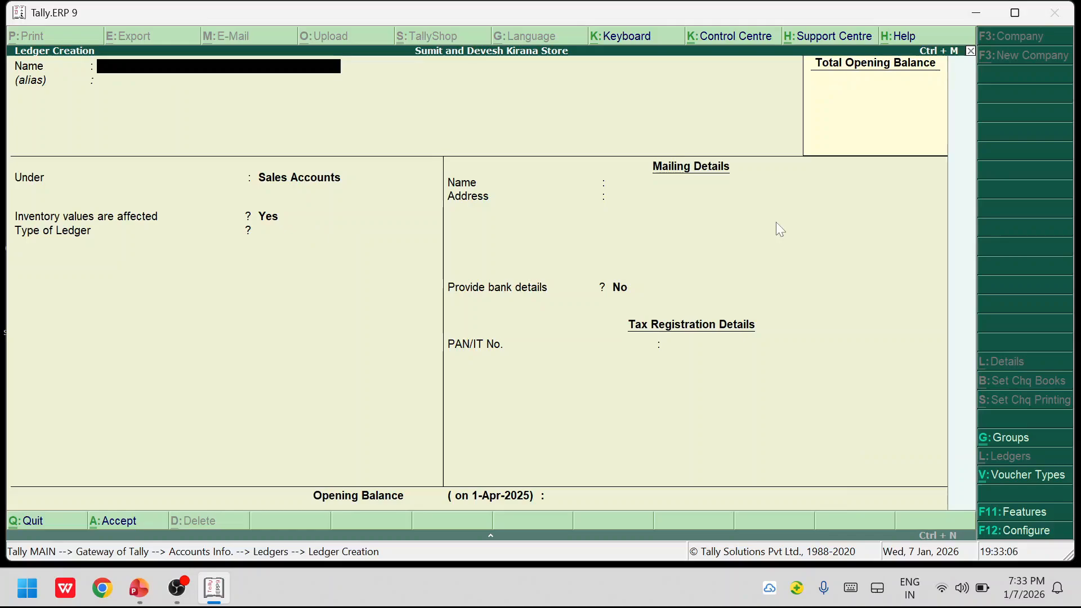
key("Escape")
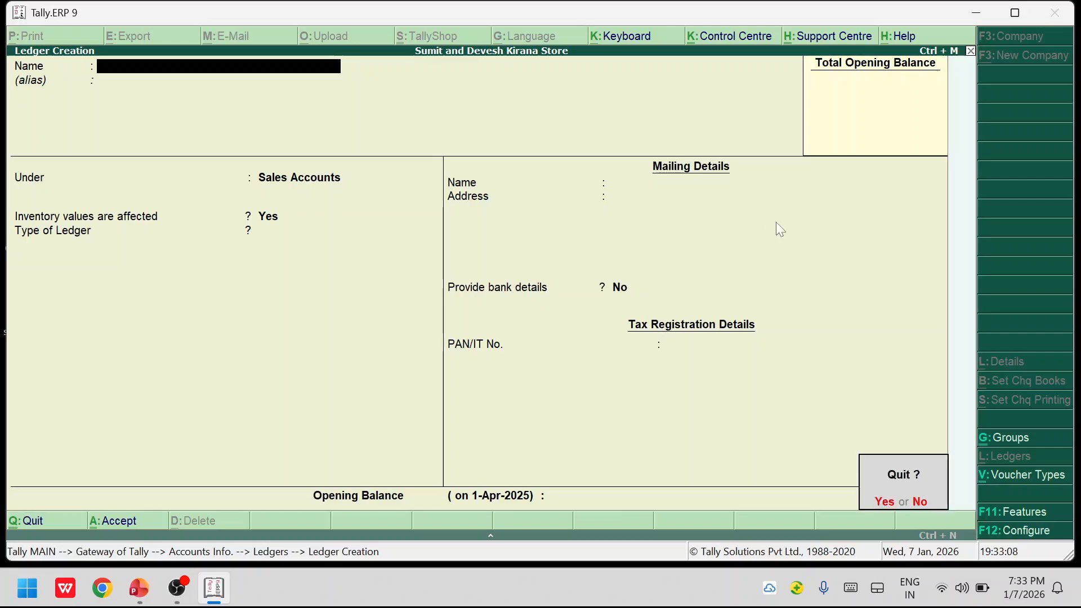
key("Return")
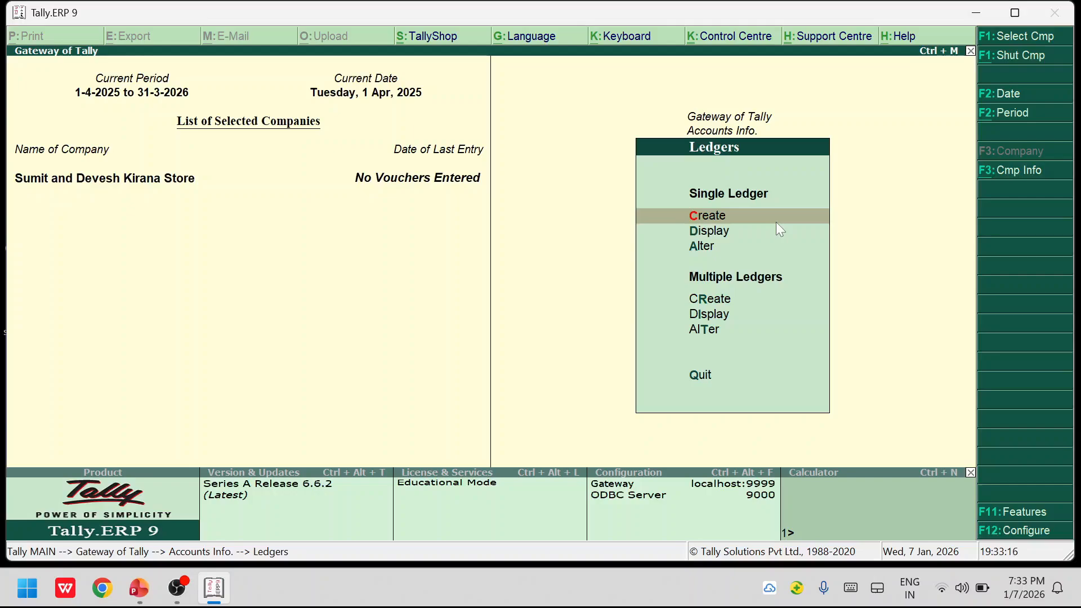
Step: Start creating multiple ledgers with Bank Accounts as their group
key("Down")
key("Down")
key("Down")
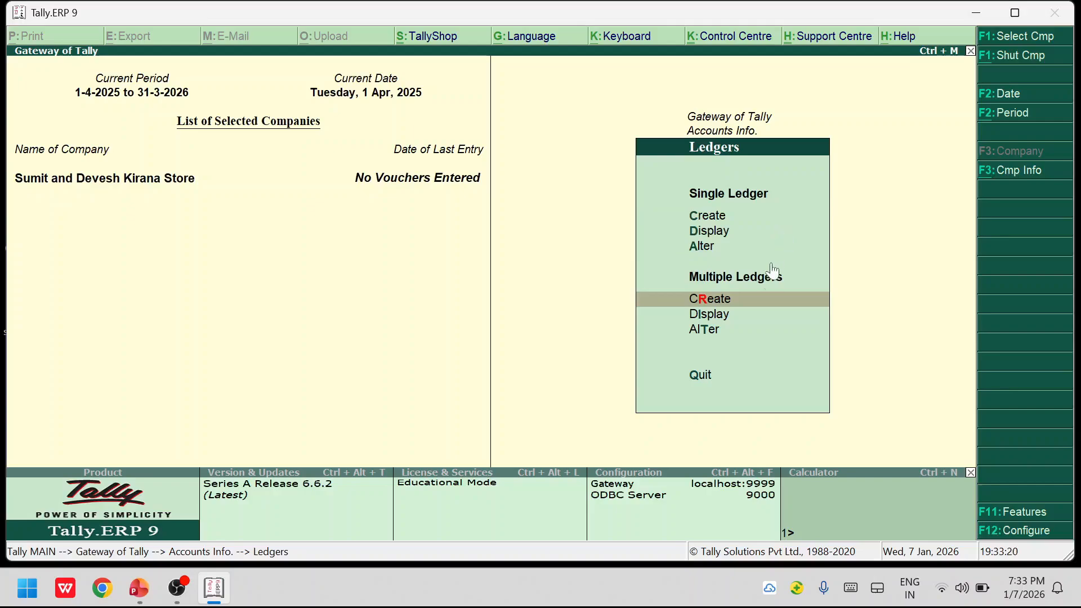
left_click(708, 302)
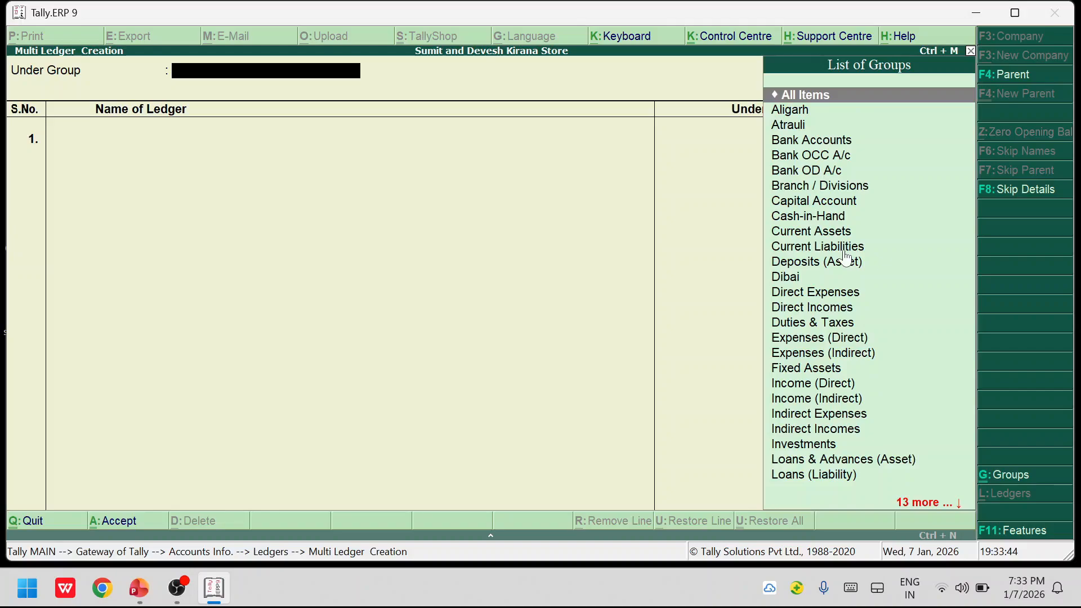
type("Ba")
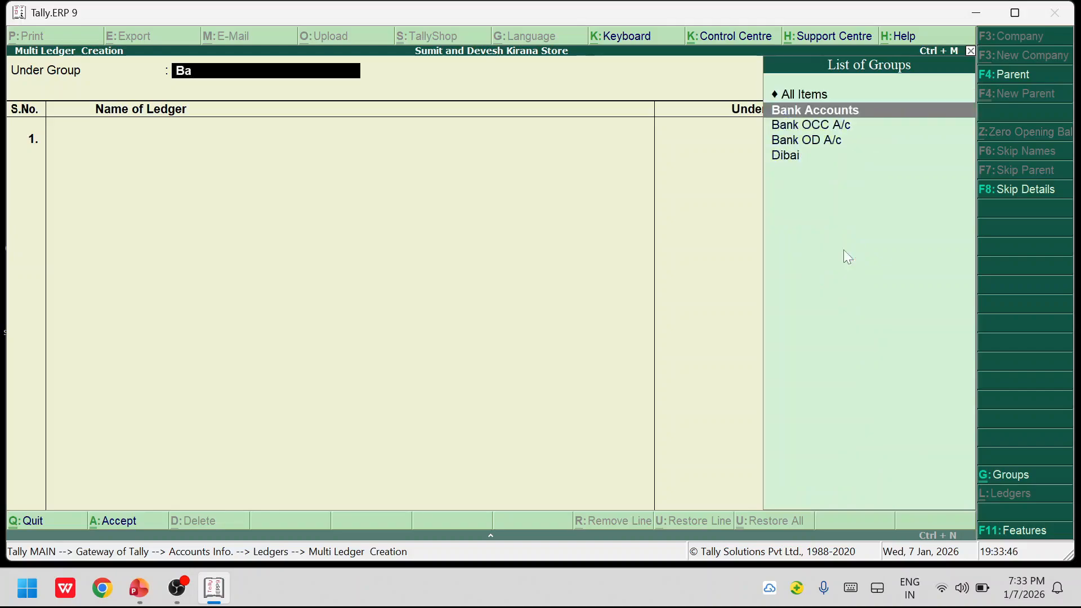
key("Return")
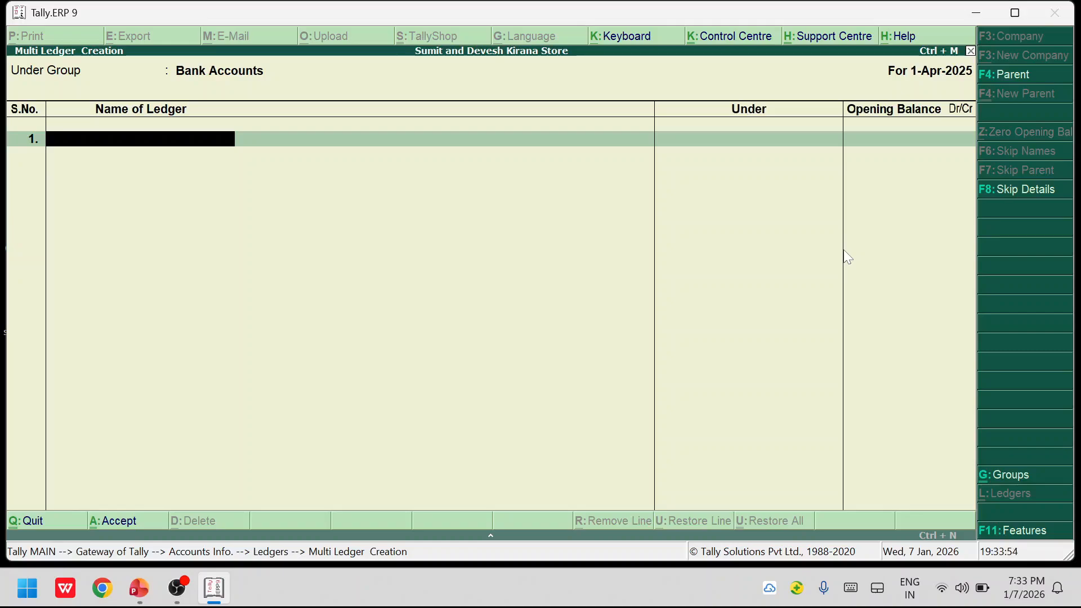
Step: Add Canara Bank A/c as the first ledger under Bank Accounts, leaving its opening balance empty
type("Canara Bank A/c")
key("Return")
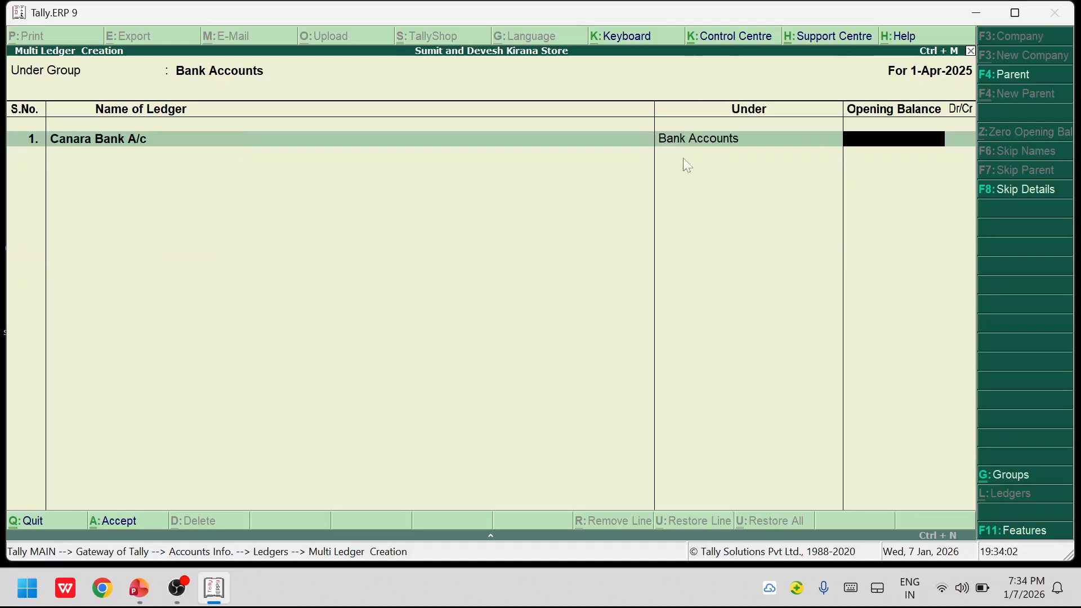
key("Return")
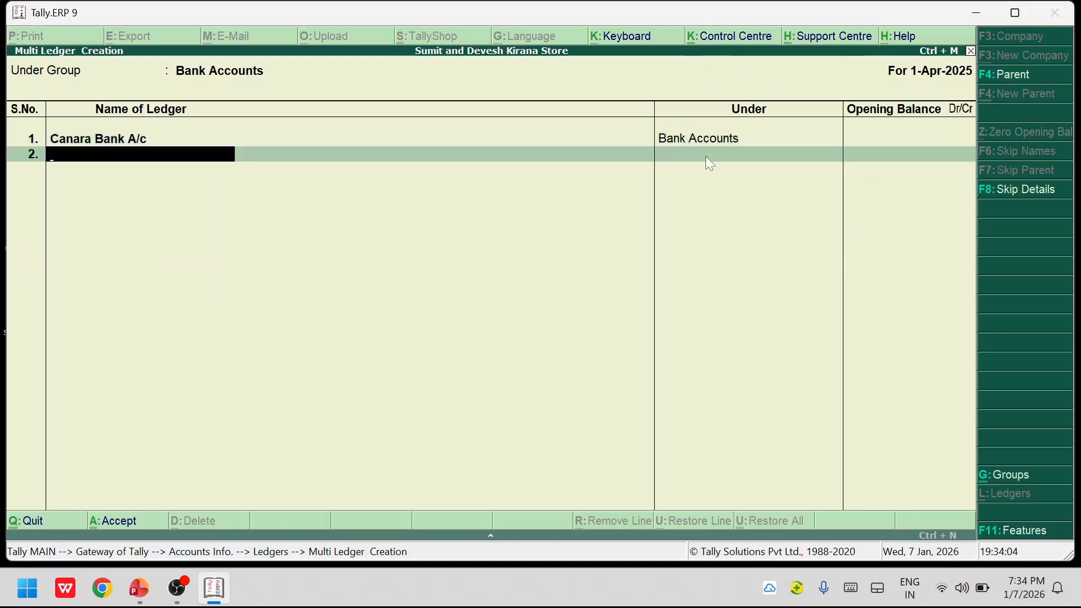
Step: Add Dena Bank A/c as the second bank ledger without an opening balance
type("Dena")
type(" Ban")
type("k")
type(" /a")
key("BackSpace")
key("BackSpace")
type("ank A/c")
key("Return")
key("Return")
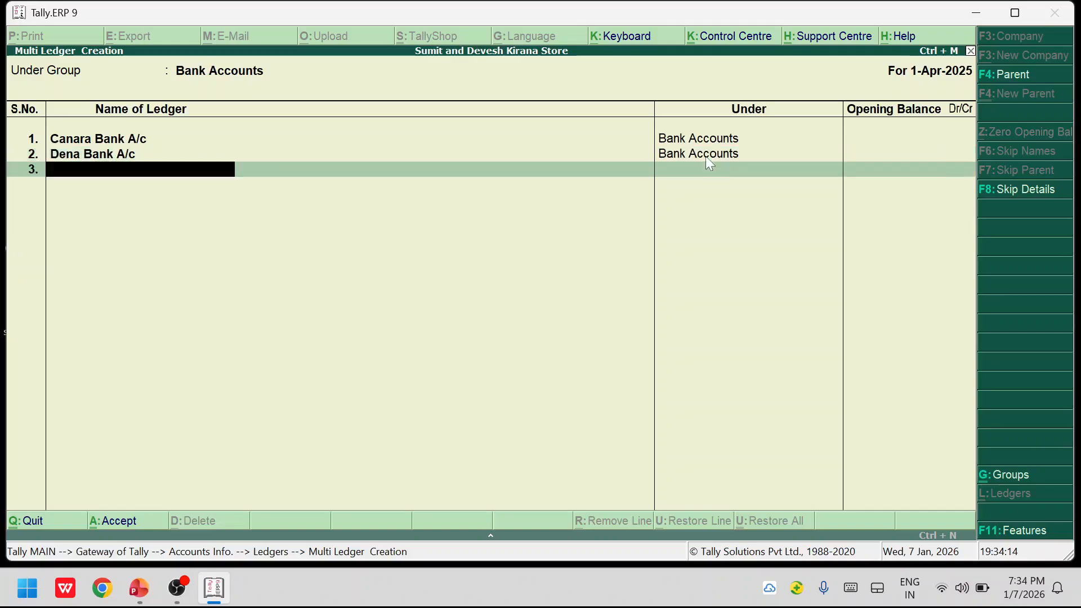
Step: Add HDFC Bank A/c as the third bank ledger with a blank opening balance
type("HDFC Bank A/c")
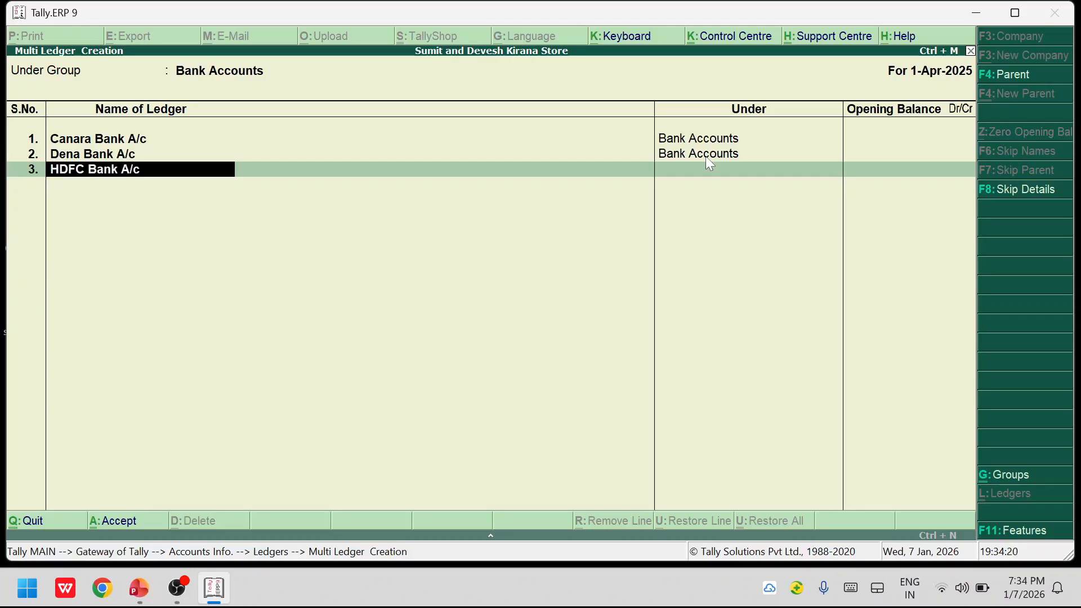
key("Return")
key("Return")
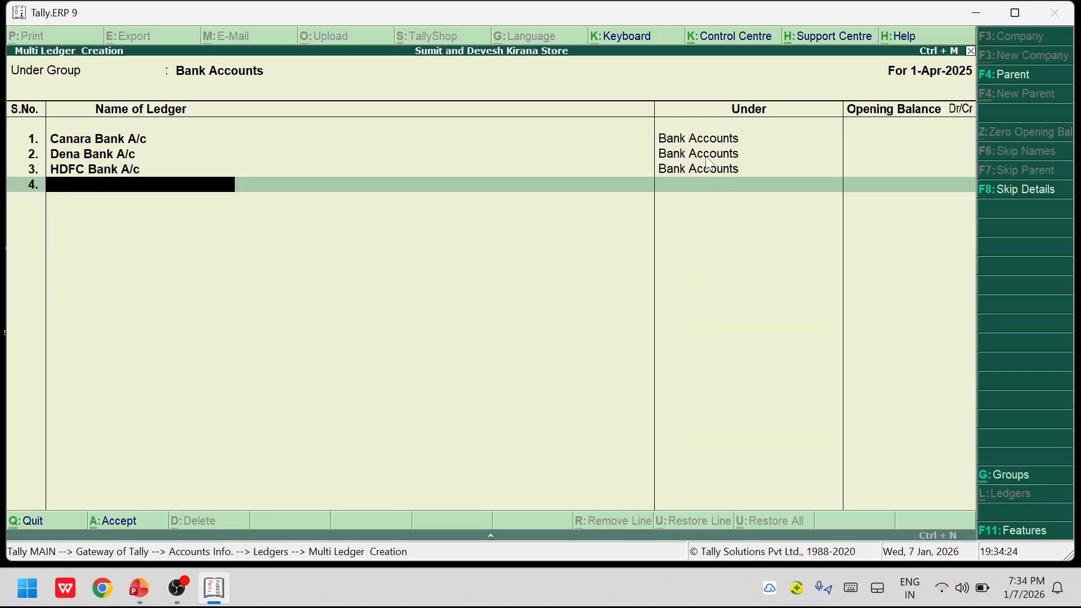
Step: Add PNB Bank A/c as the fourth bank ledger without an opening balance
type("PNB N")
key("BackSpace")
key("BackSpace")
type("Bank A/c")
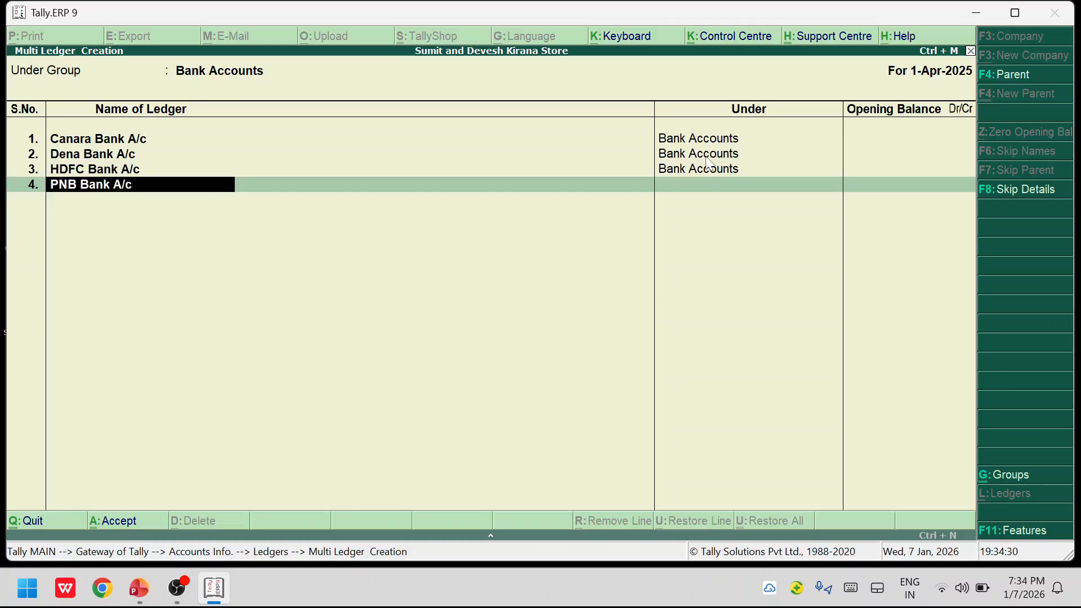
key("Return")
key("Return")
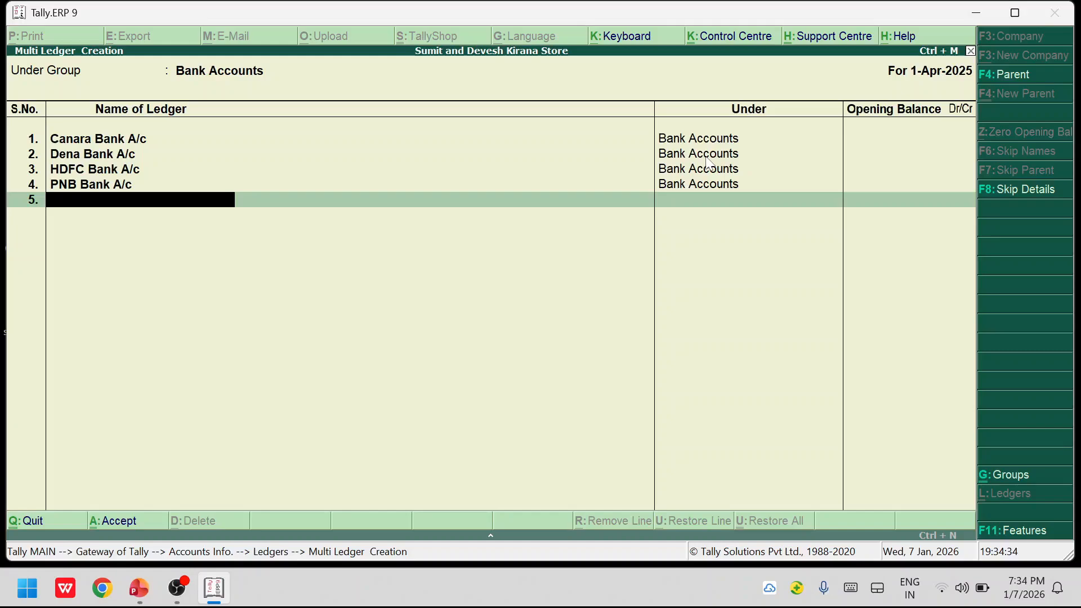
Step: End and save the bank ledger list, and start another multiple ledger creation
key("Return")
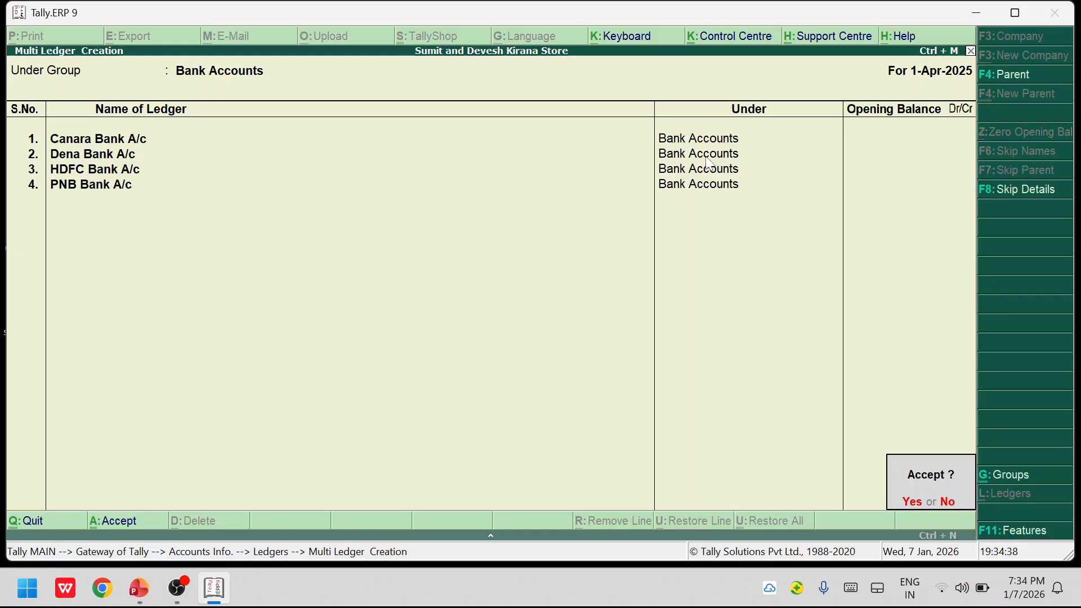
key("y")
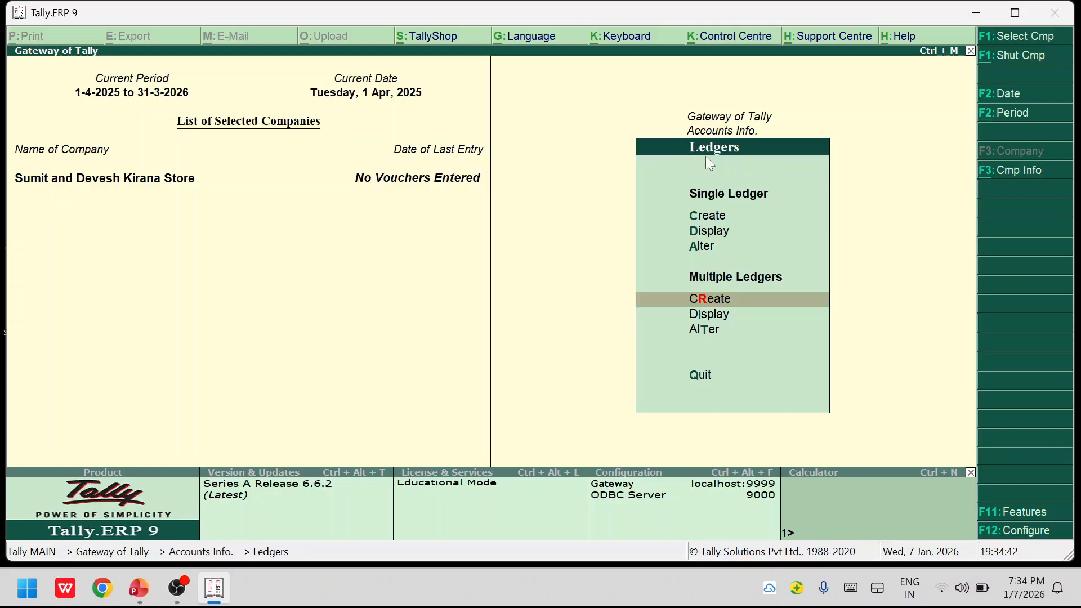
key("Return")
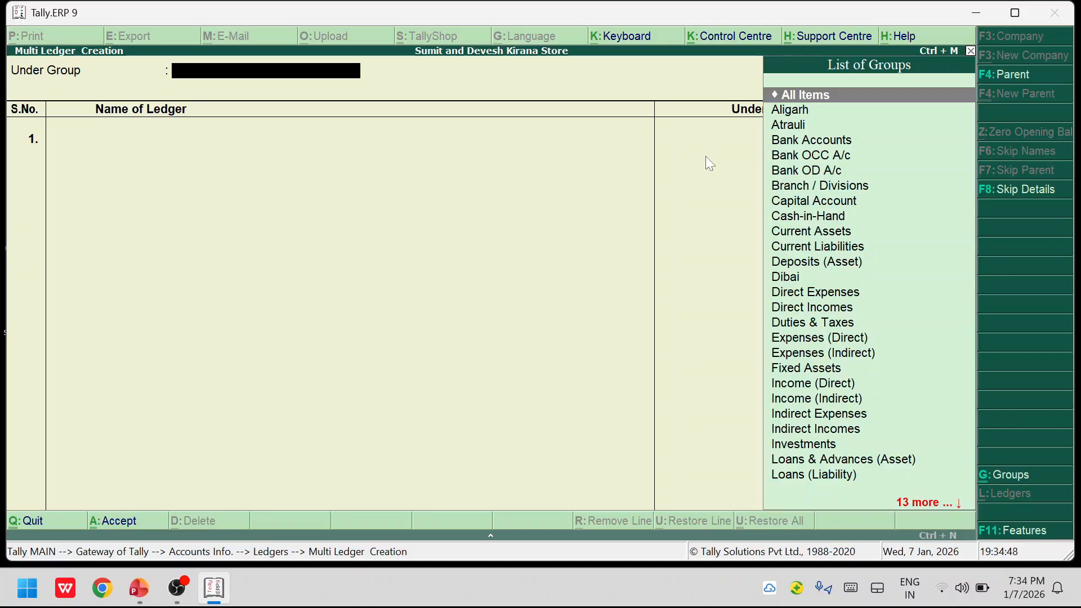
type("Ind")
key("Down")
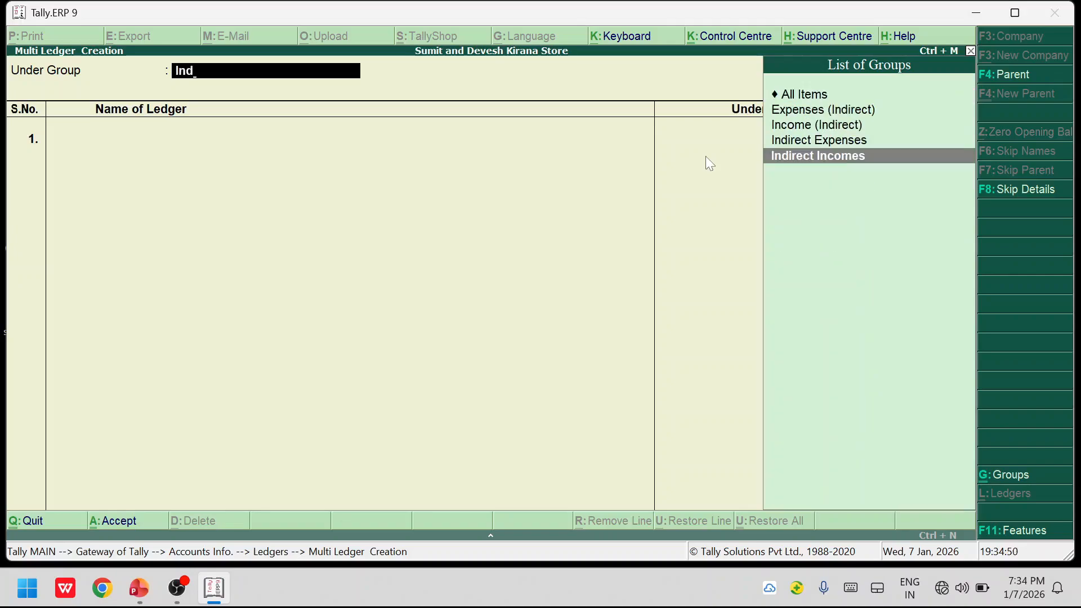
key("BackSpace")
key("BackSpace")
key("BackSpace")
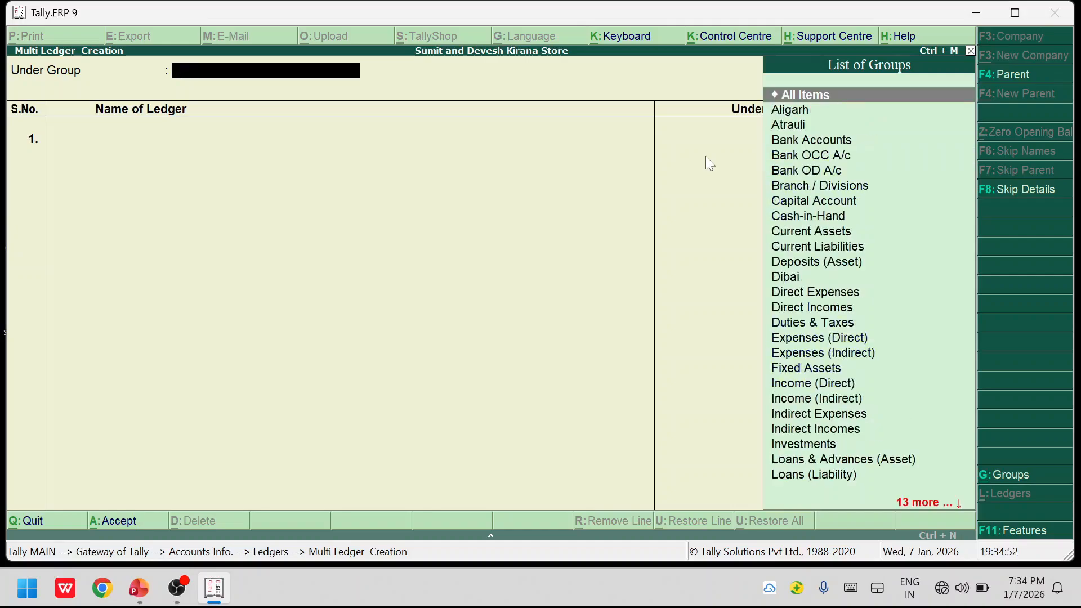
Step: Set the group to Fixed Assets and add Furniture A/c as the first ledger without an opening balance
type("Fi")
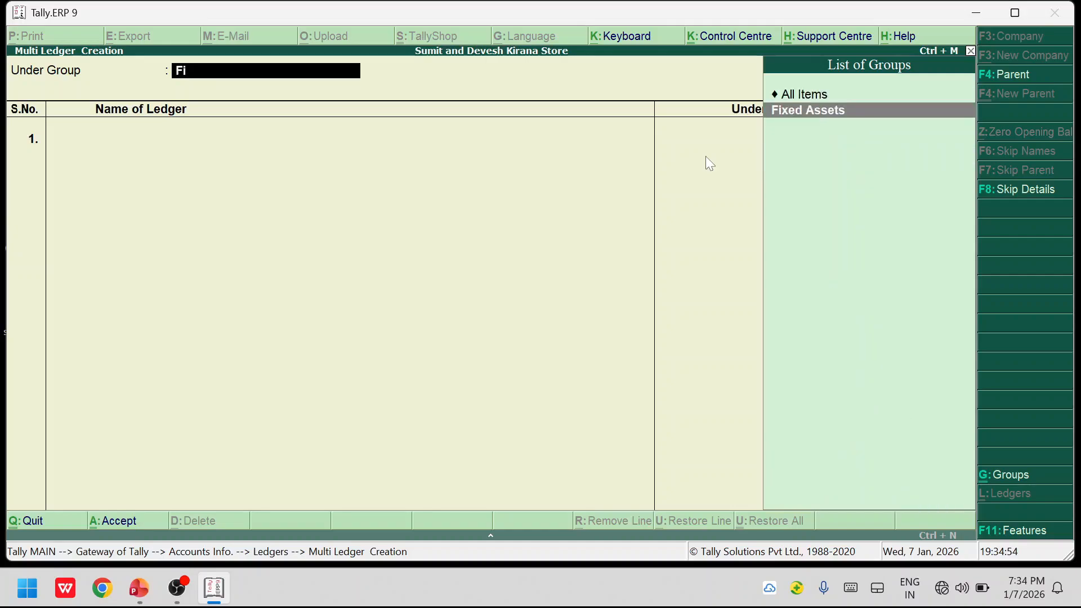
key("Return")
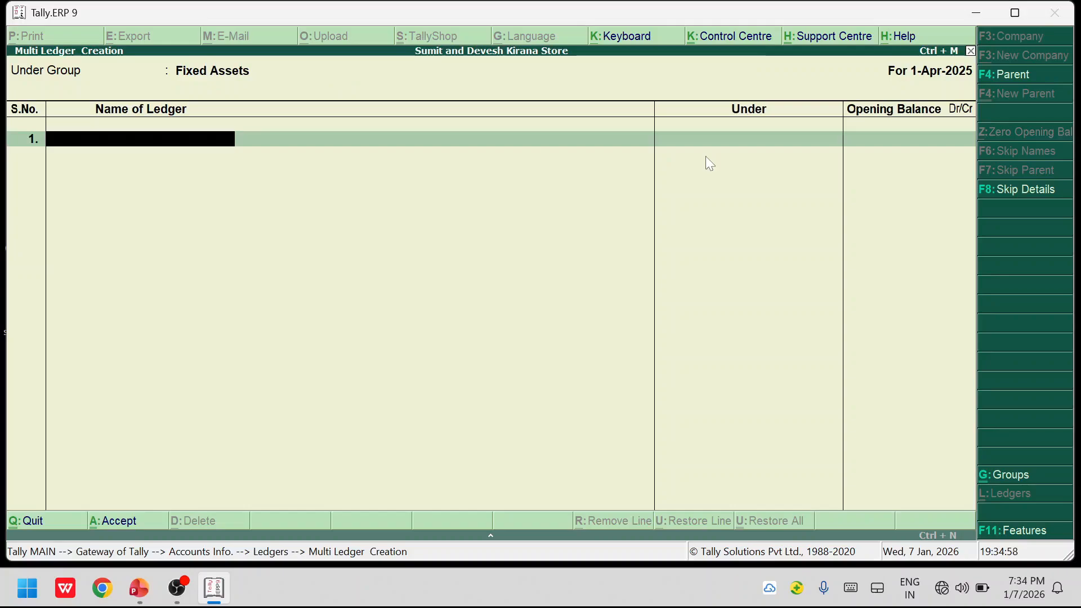
type("Funr")
key("BackSpace")
type("rniture A.")
key("BackSpace")
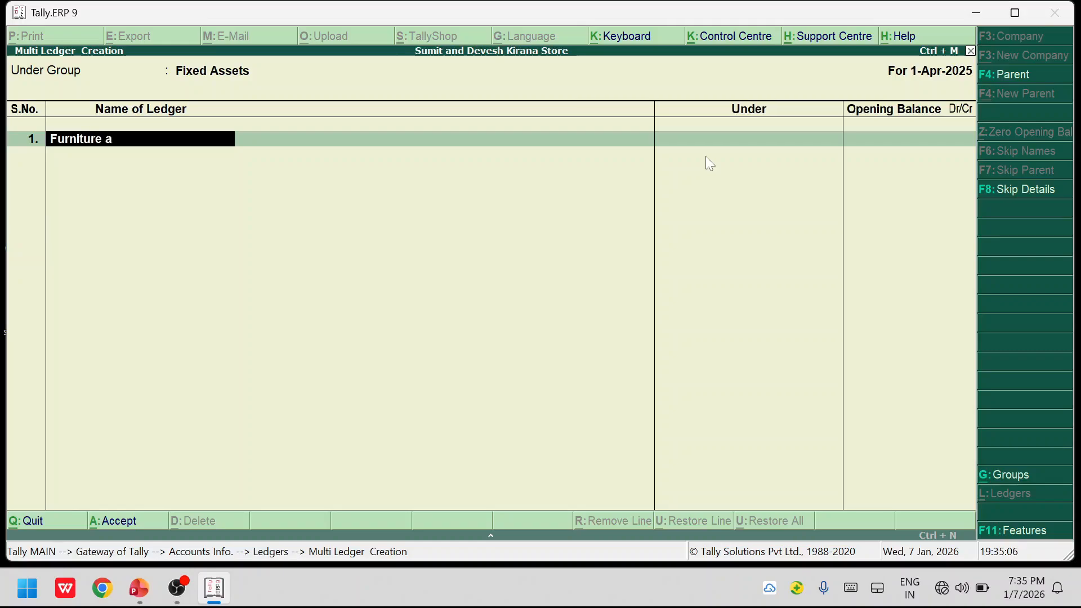
type("/c")
key("Return")
key("Return")
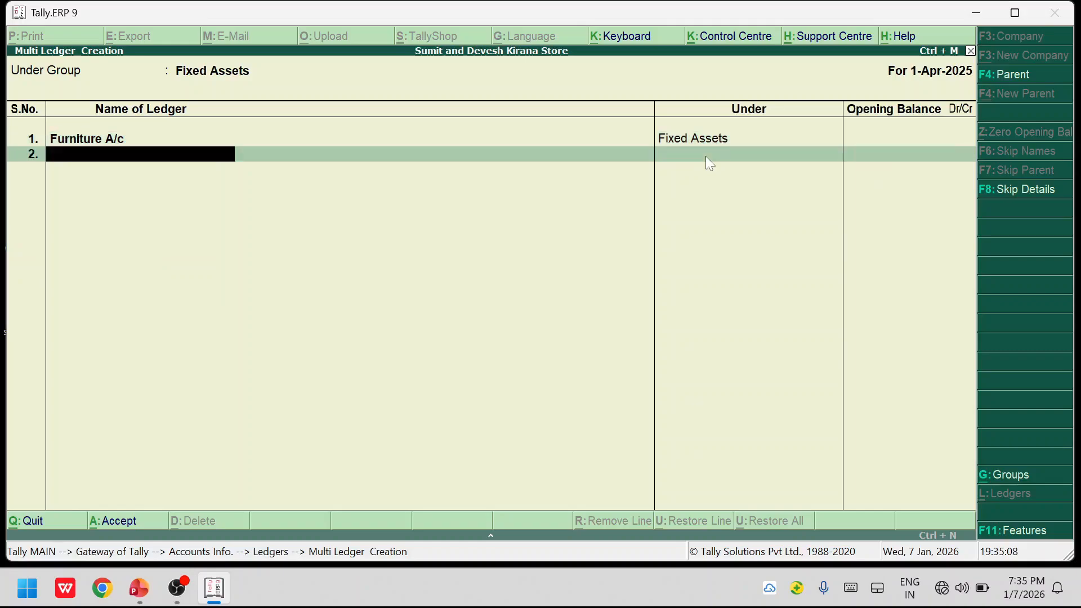
Step: Add Machinery A/c as the second fixed asset ledger, leaving its opening balance empty
type("Machinaery")
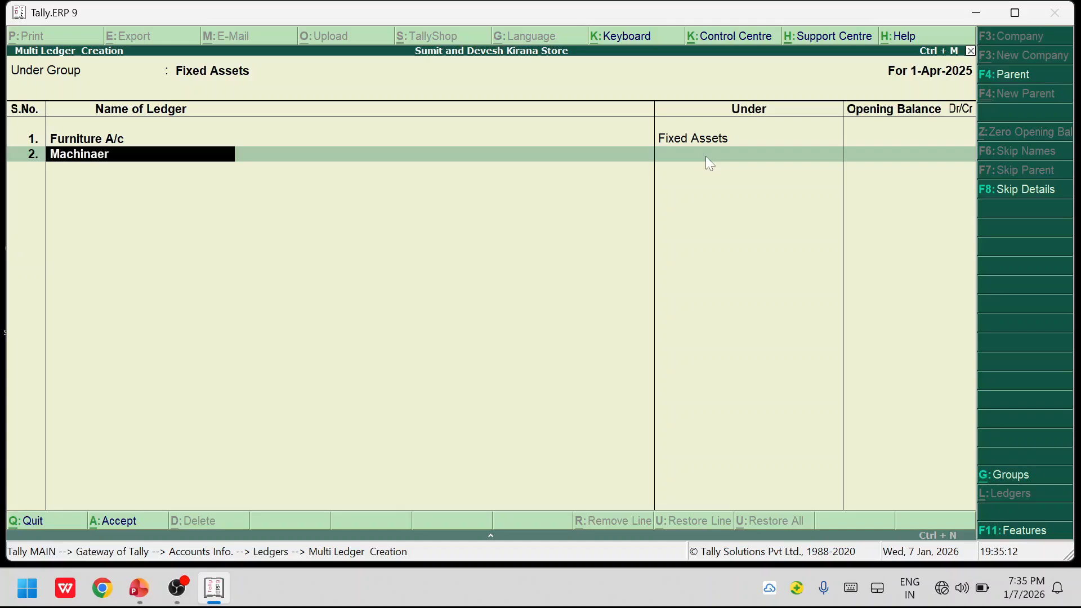
key("BackSpace")
key("BackSpace")
key("BackSpace")
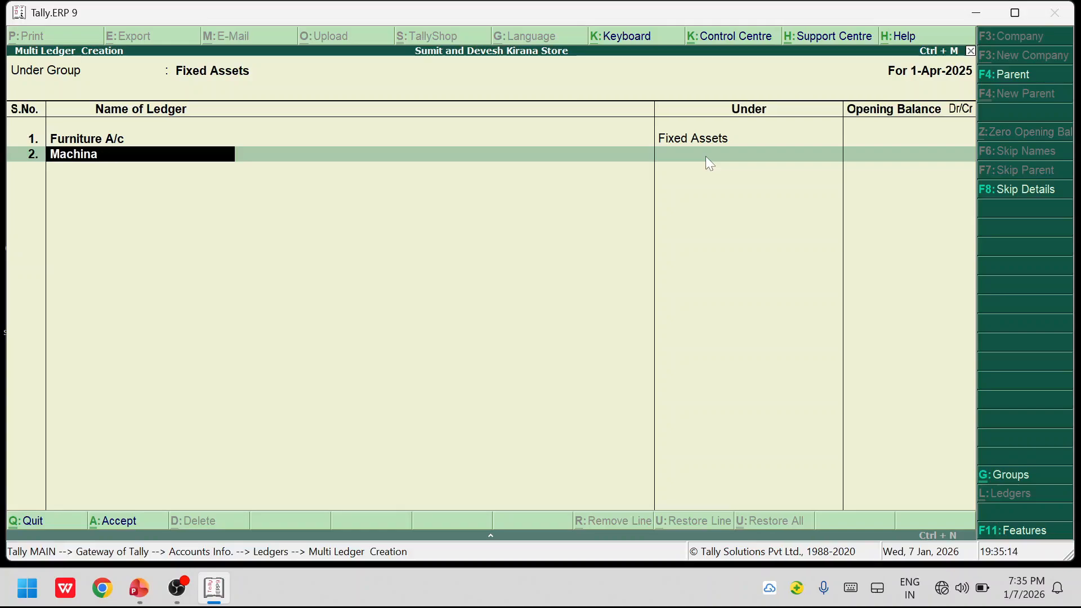
key("BackSpace")
type("ery a/c")
key("Return")
key("Return")
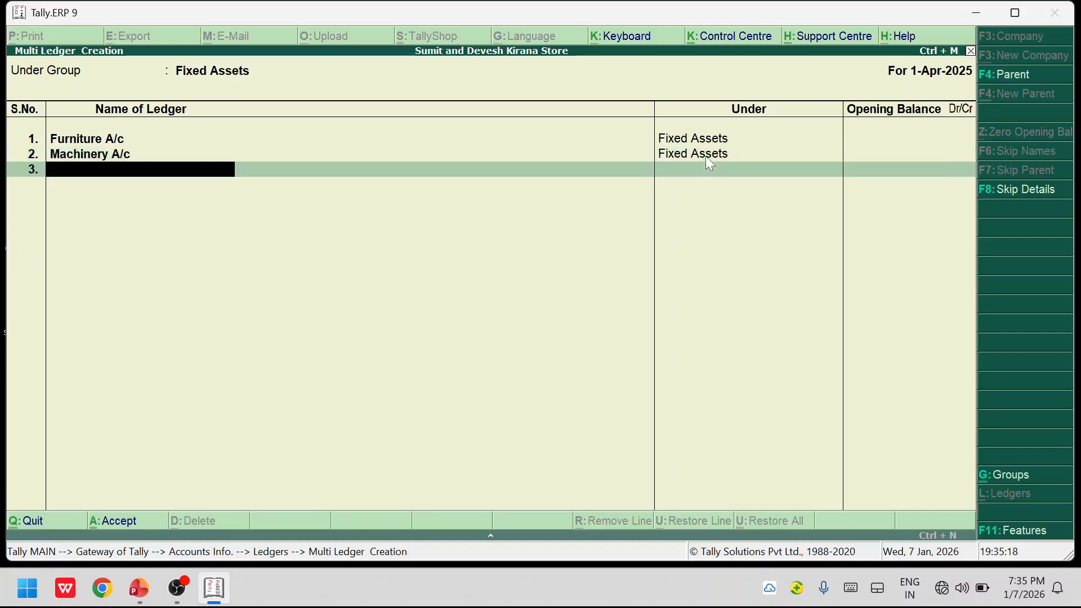
Step: Add Land A/c as the third fixed asset ledger without an opening balance, and save the ledger list
type("Land a")
type("nd")
key("BackSpace")
key("BackSpace")
key("BackSpace")
key("BackSpace")
type("A/c")
key("Return")
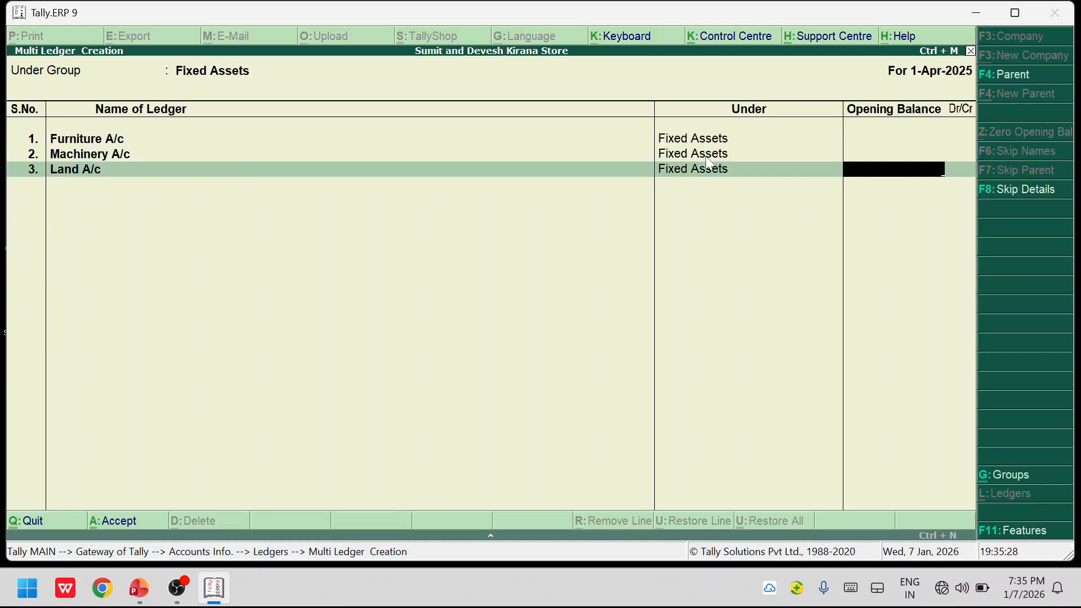
key("Return")
key("Return")
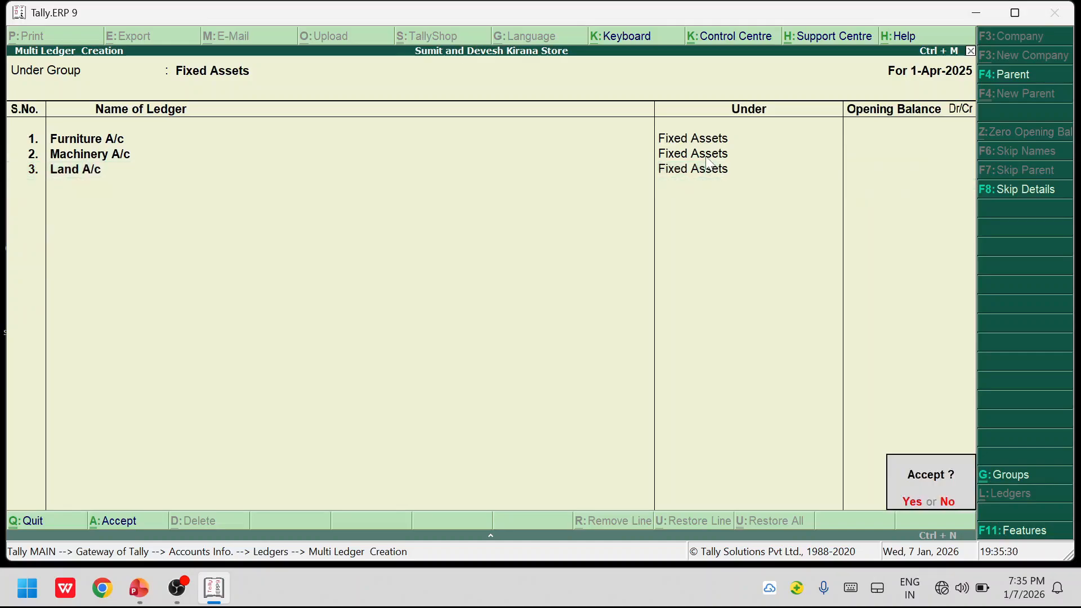
key("Return")
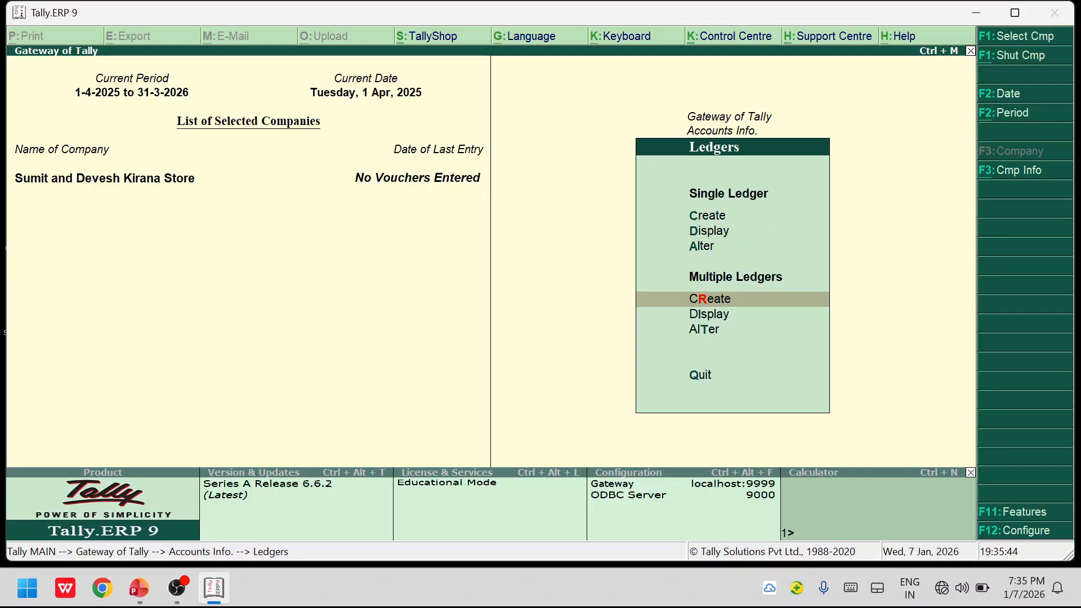
key("Up")
key("Up")
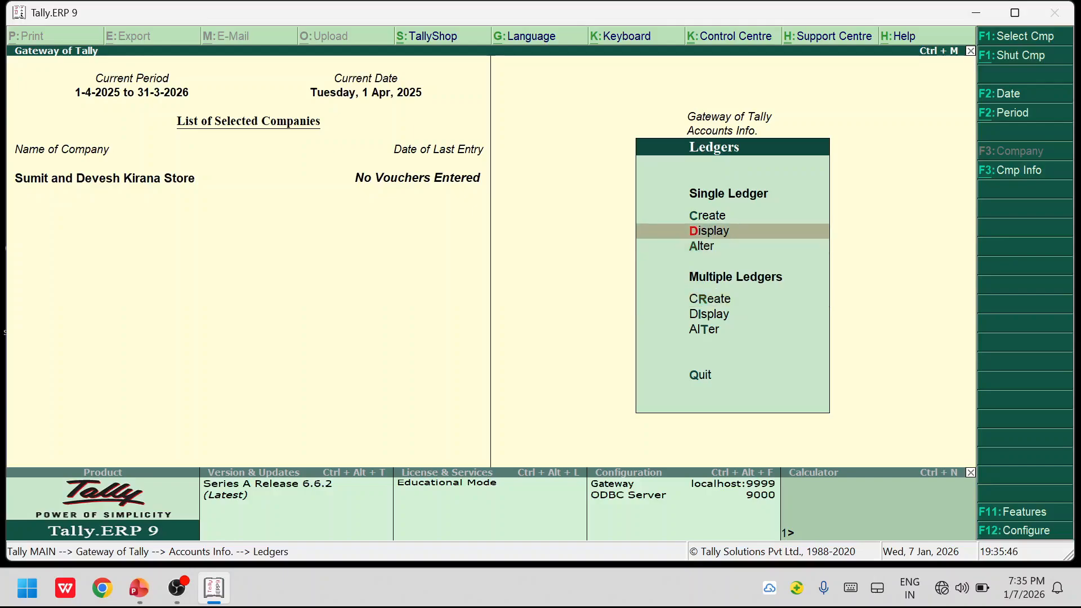
key("Down")
key("Down")
key("Down")
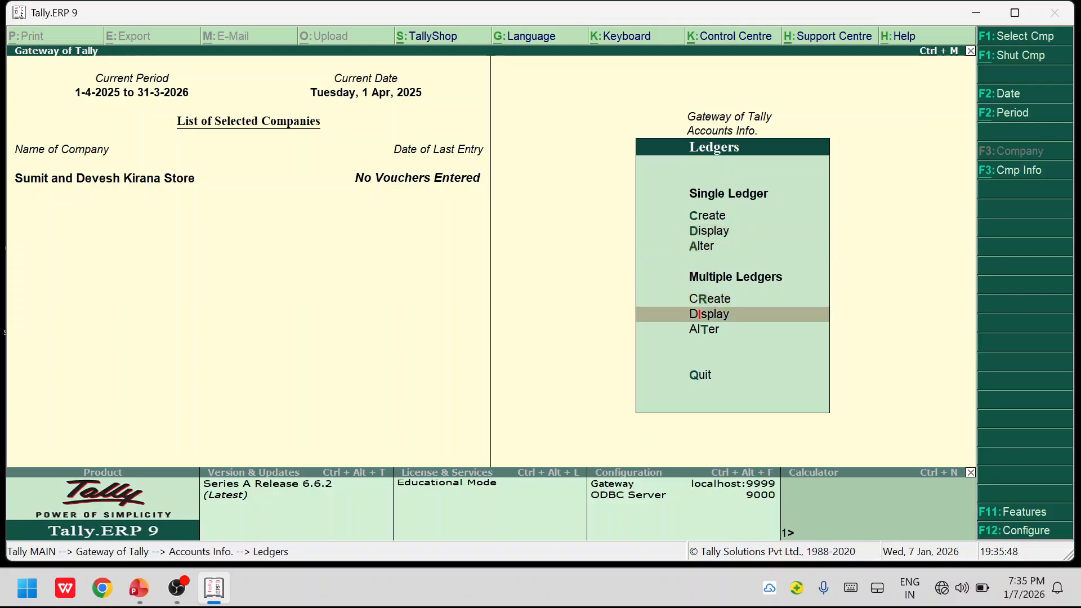
key("Up")
key("Up")
key("Up")
key("Up")
key("Down")
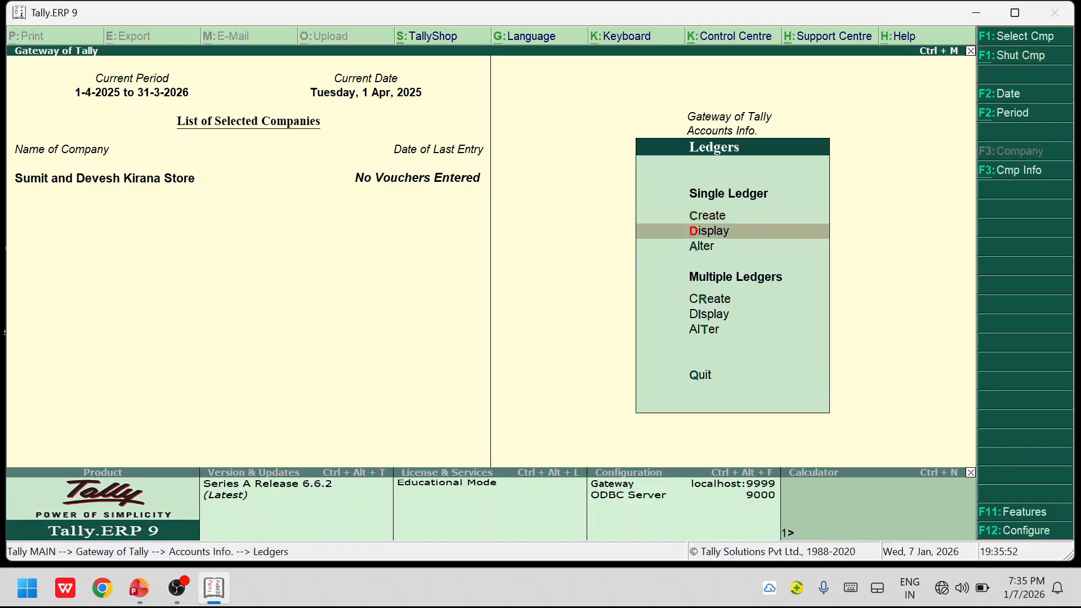
Step: Look through the company's list of ledgers in single ledger display, and leave it without opening one
key("Return")
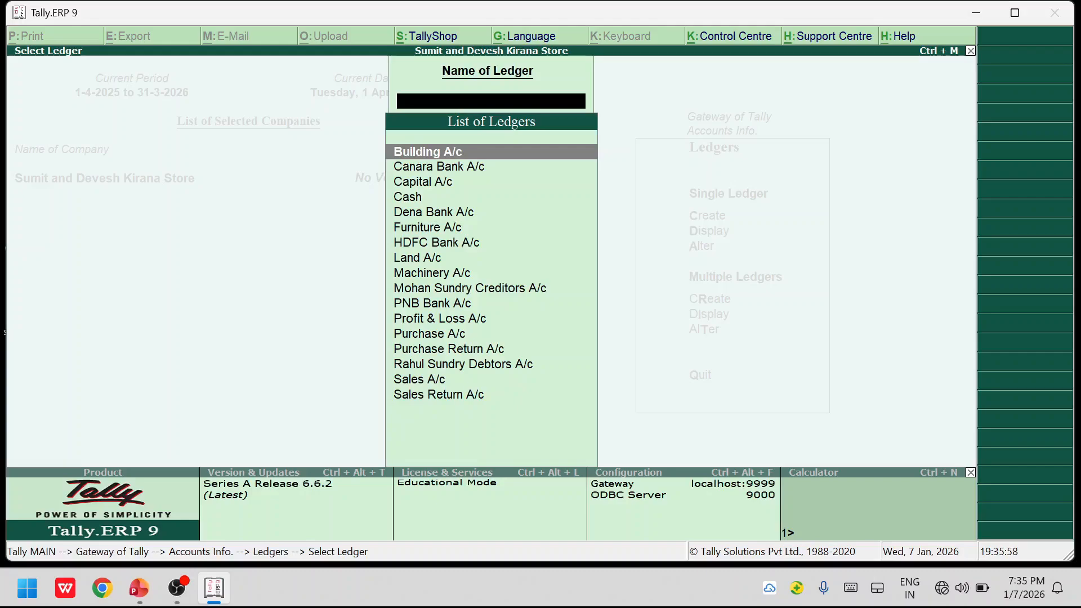
key("Down")
key("Down")
key("Down")
key("Down")
key("Down")
key("Down")
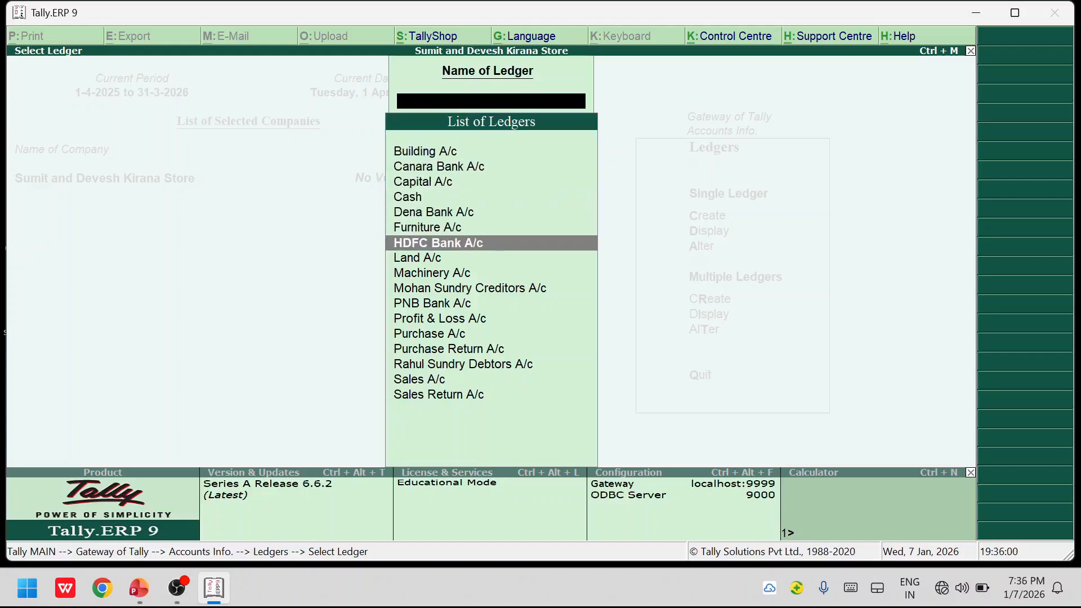
key("Down")
key("Down")
key("Down")
key("Down")
key("Down")
key("Down")
key("Down")
key("Down")
key("Down")
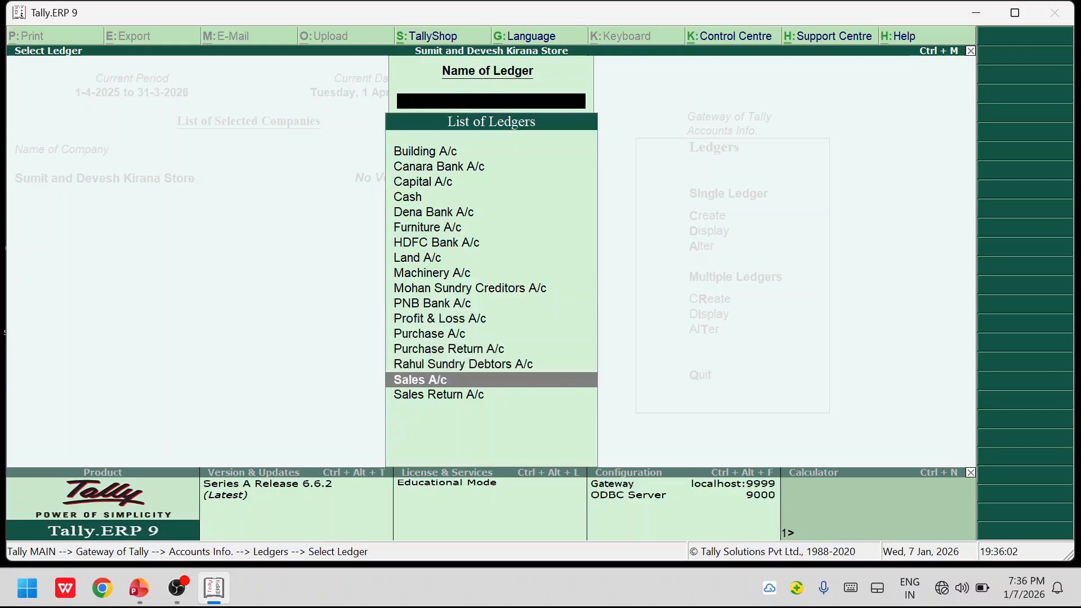
key("Down")
key("Up")
key("Up")
key("Up")
key("Up")
key("Up")
key("Up")
key("Up")
key("Up")
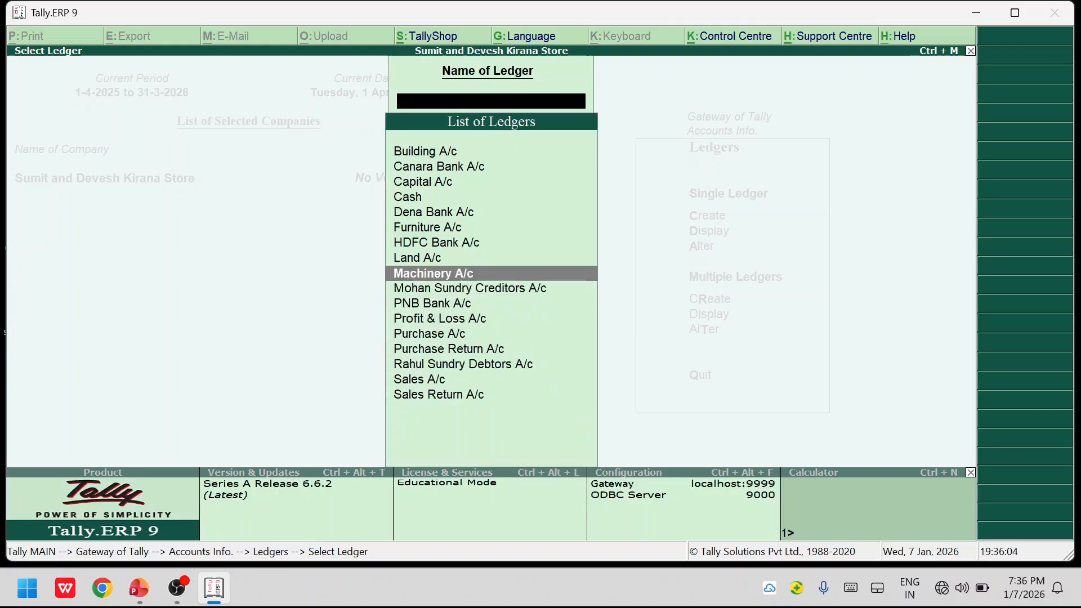
key("Up")
key("Escape")
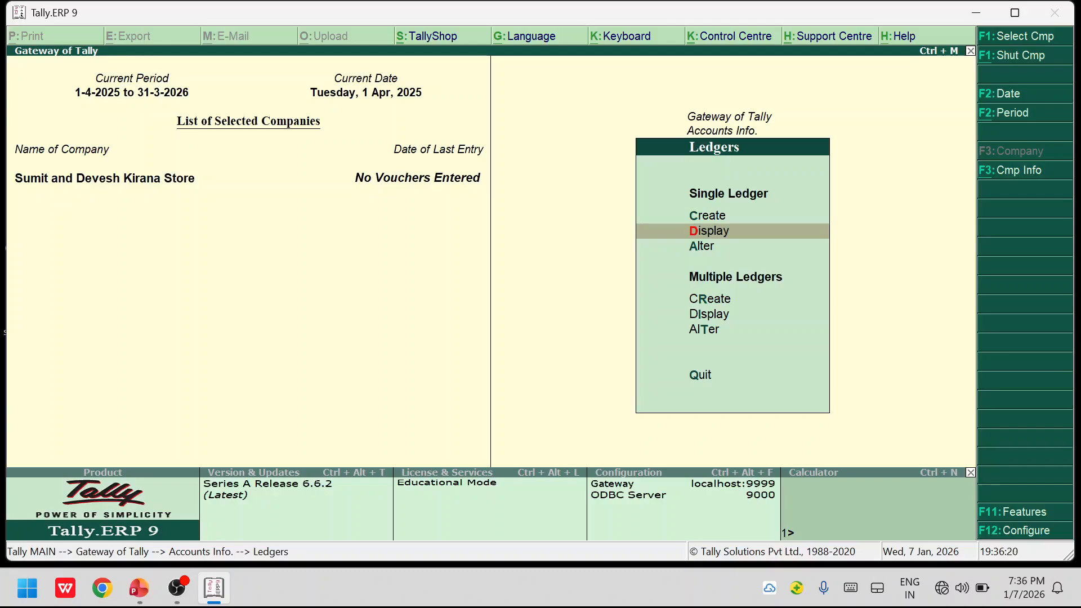
Step: Delete the Land A/c ledger from single ledger alteration, and return to the ledger options
key("Down")
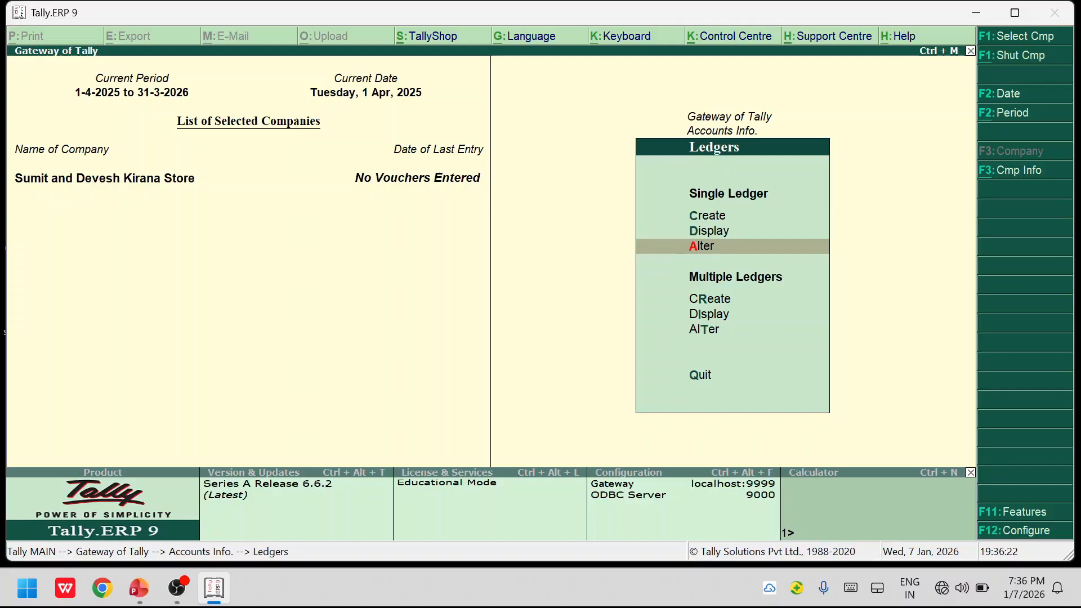
key("Return")
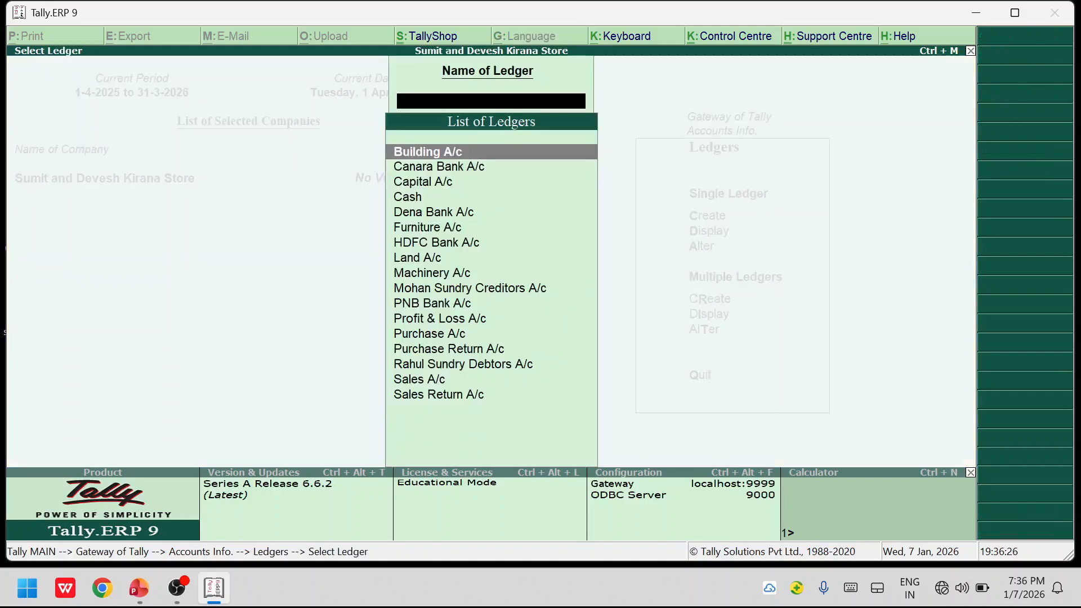
key("Down")
key("Down")
key("Down")
key("Down")
key("Down")
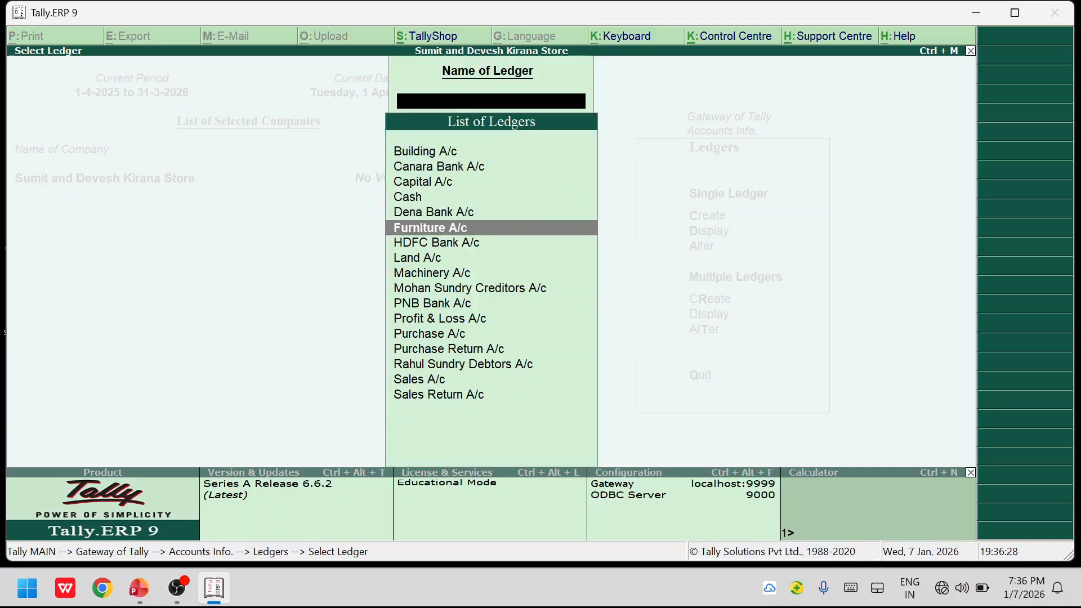
key("Down")
key("Down")
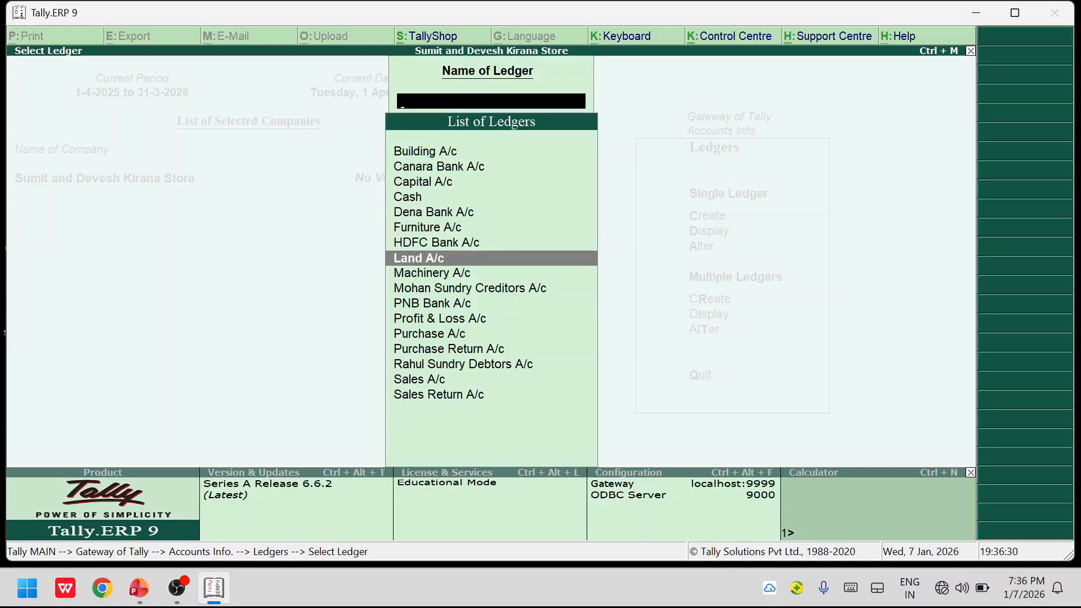
key("Return")
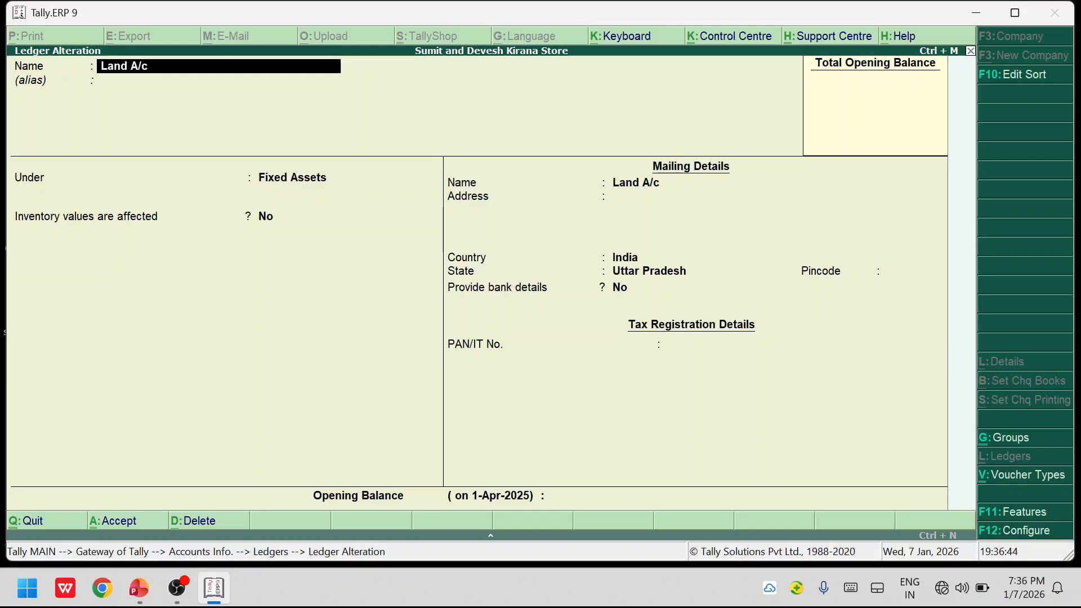
key("alt+d")
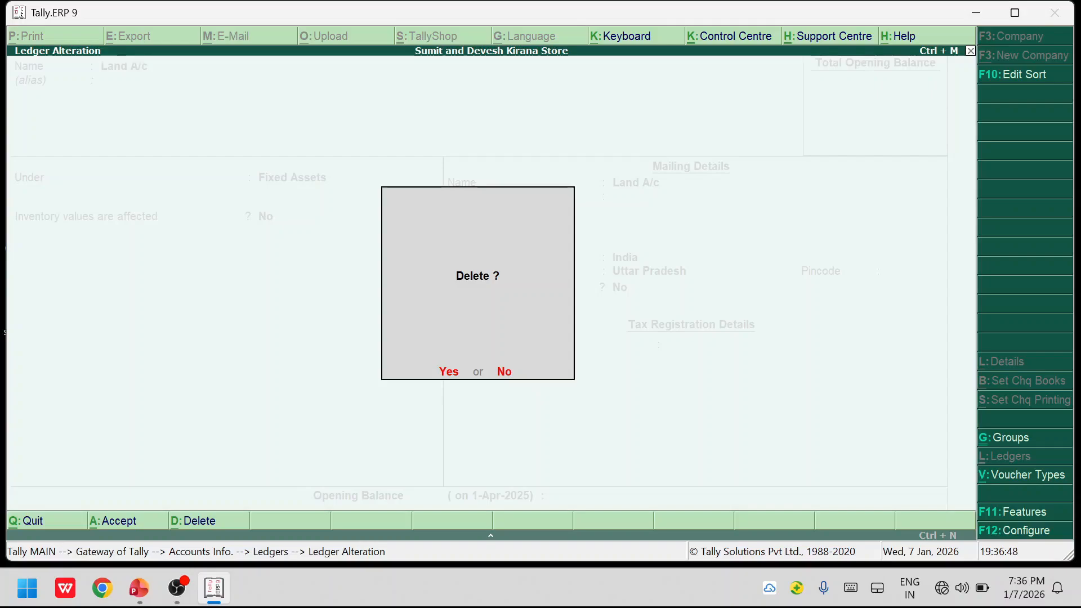
key("y")
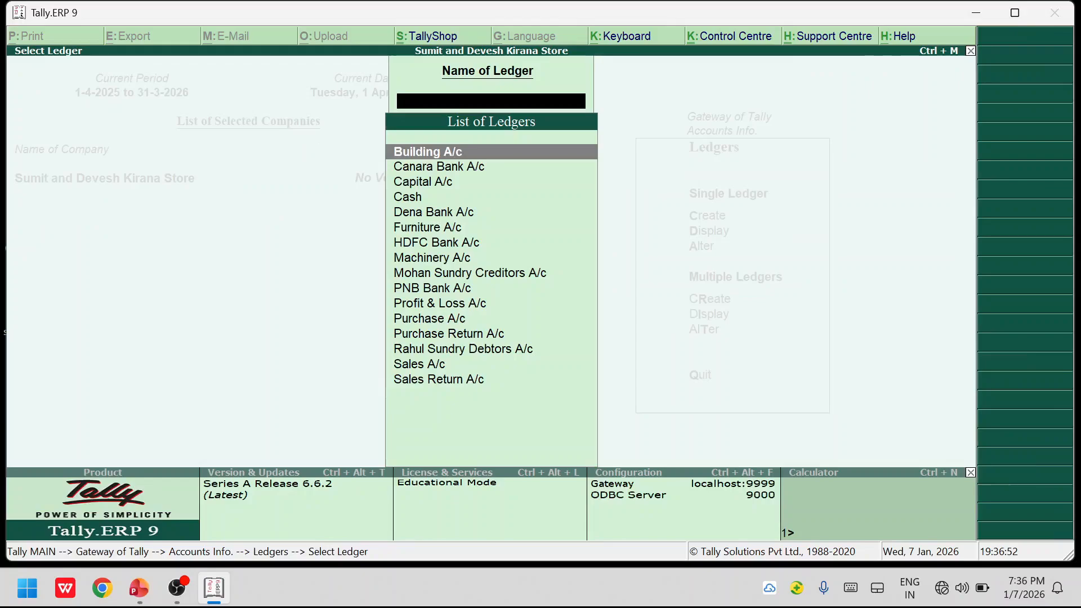
key("Escape")
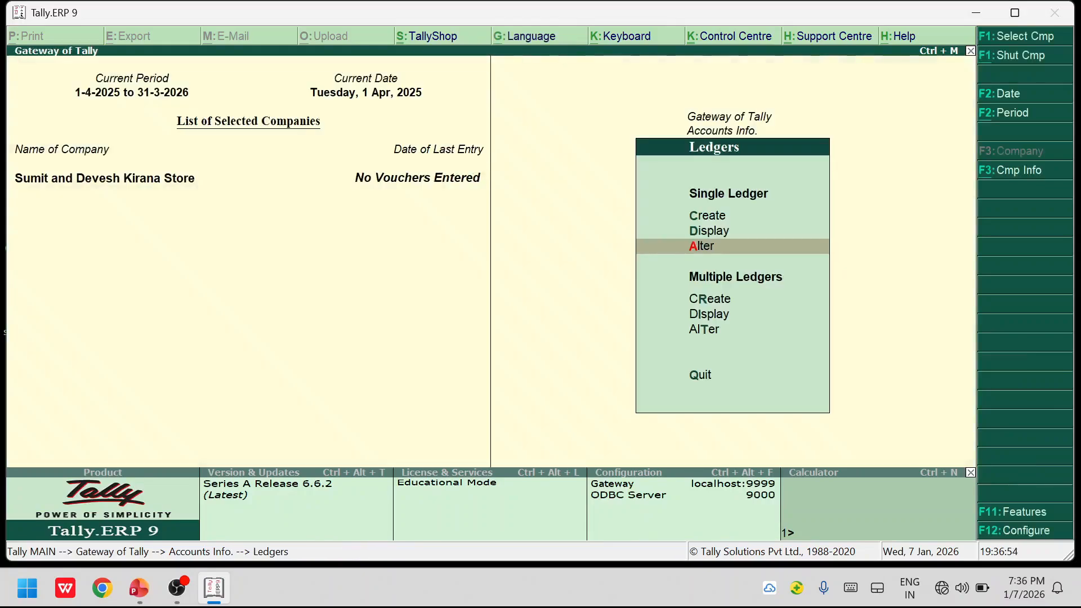